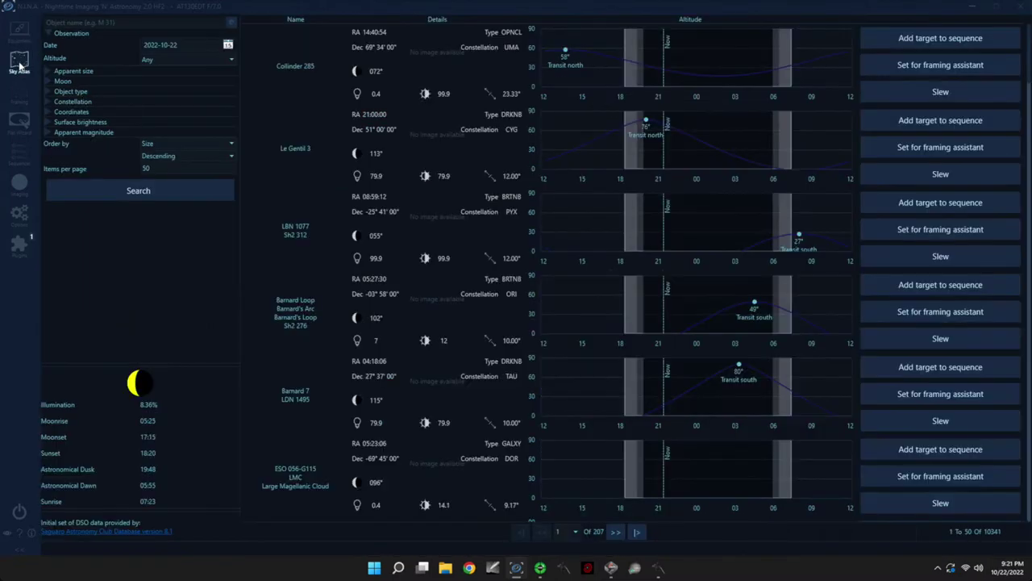
- Search the Sky Atlas for NGC 7635 and slew the telescope to the Bubble Nebula
{"action": "left_click", "coordinate": [71, 22]}
{"action": "type", "text": "NGC 7635"}
{"action": "key", "text": "Return"}
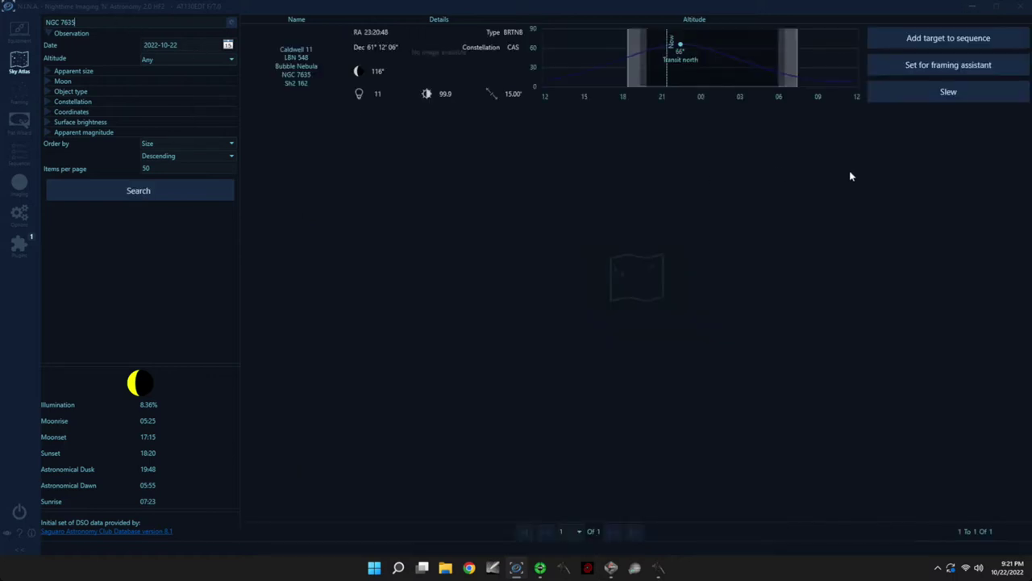
{"action": "left_click", "coordinate": [912, 96]}
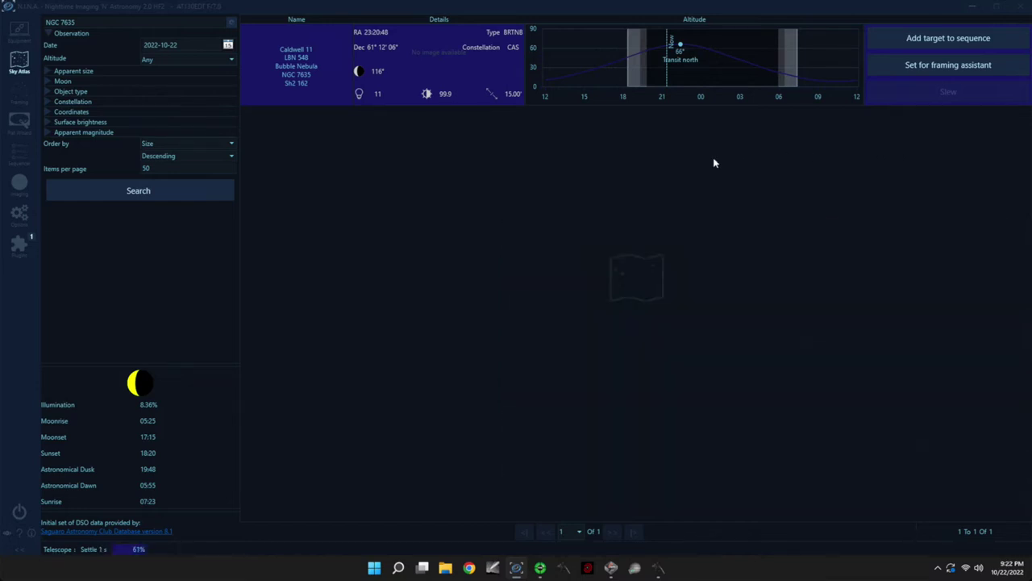
- Open the telescope cover using the Equipment switch controls
{"action": "left_click", "coordinate": [22, 34]}
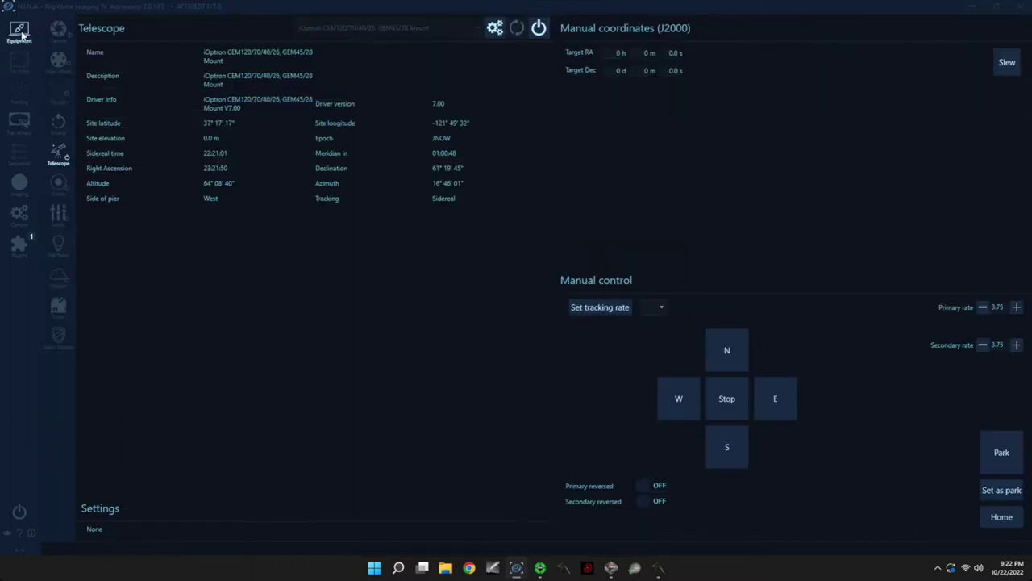
{"action": "left_click", "coordinate": [58, 213]}
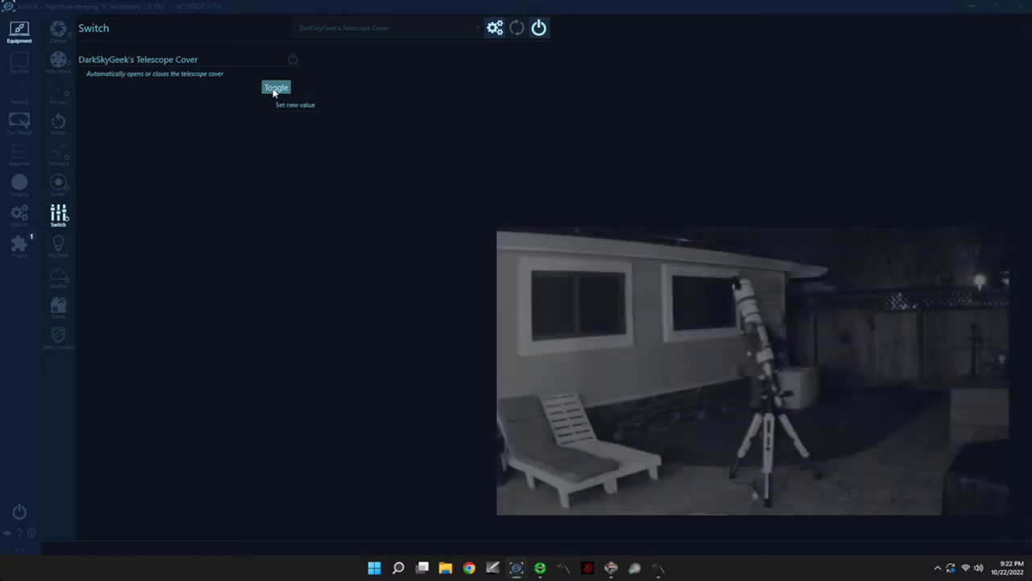
{"action": "left_click", "coordinate": [274, 89]}
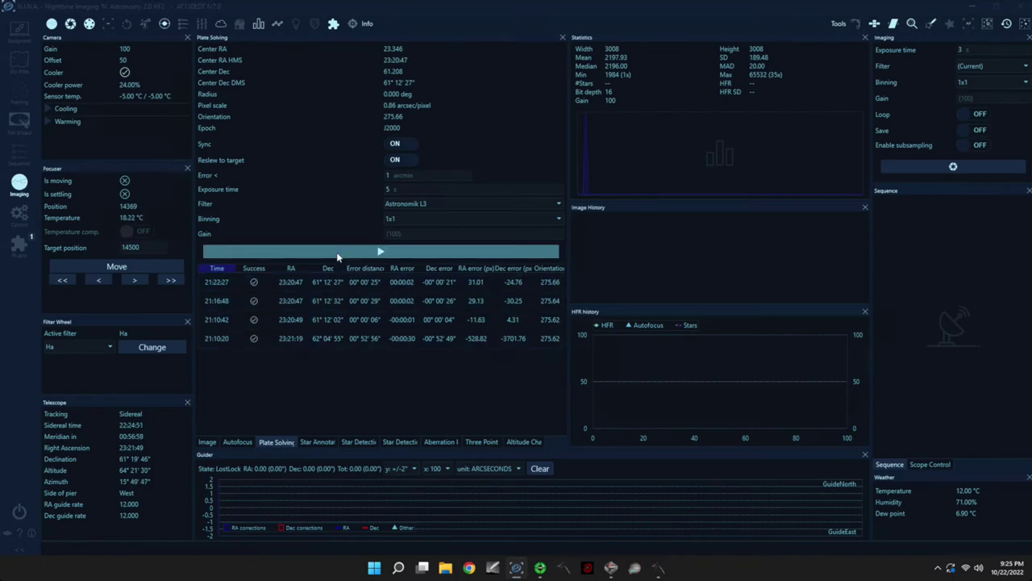
- Plate-solve onto NGC 7635, show the star image, and start PHD2 guiding
{"action": "left_click", "coordinate": [337, 257]}
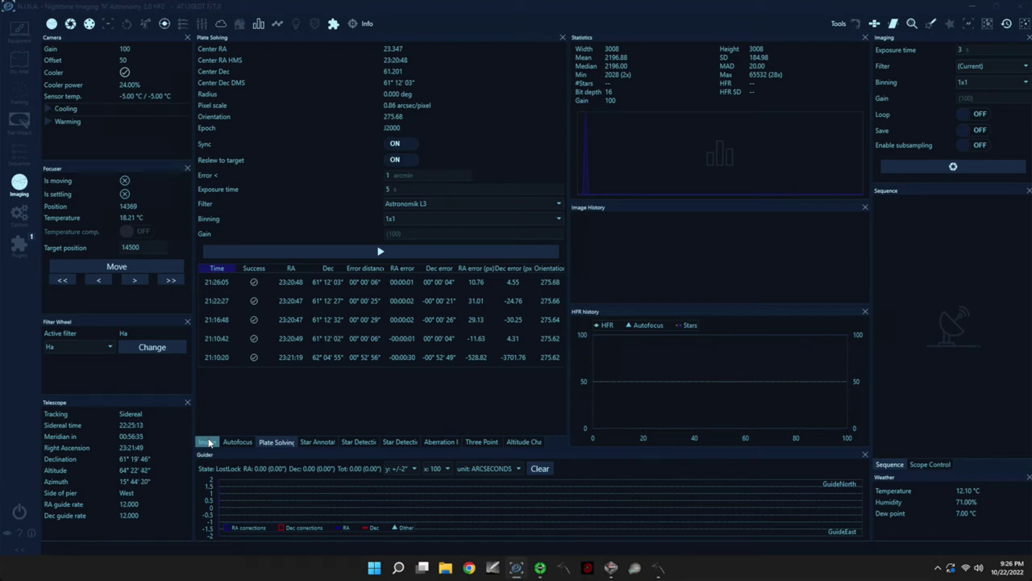
{"action": "left_click", "coordinate": [208, 442]}
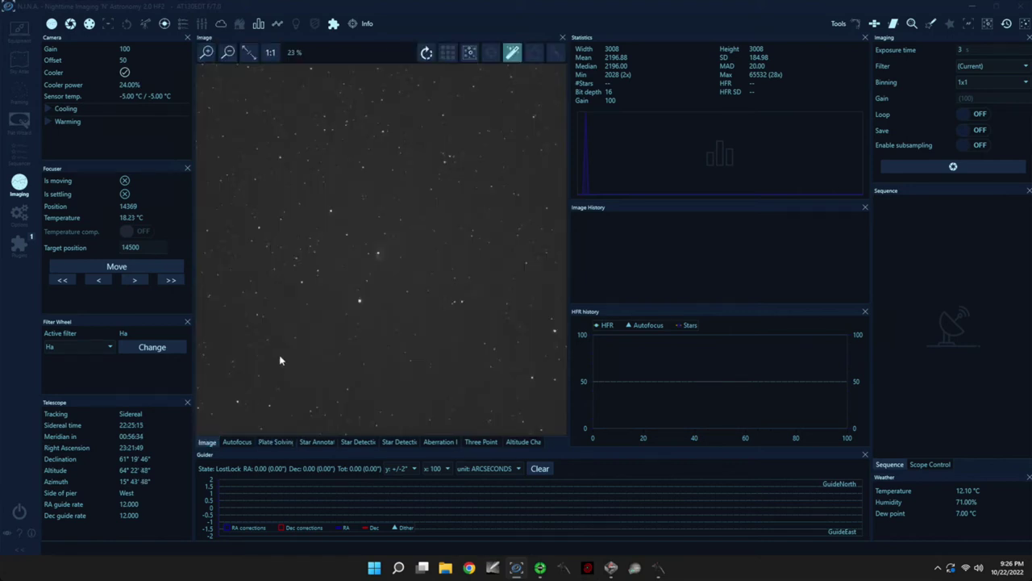
{"action": "left_click", "coordinate": [543, 571]}
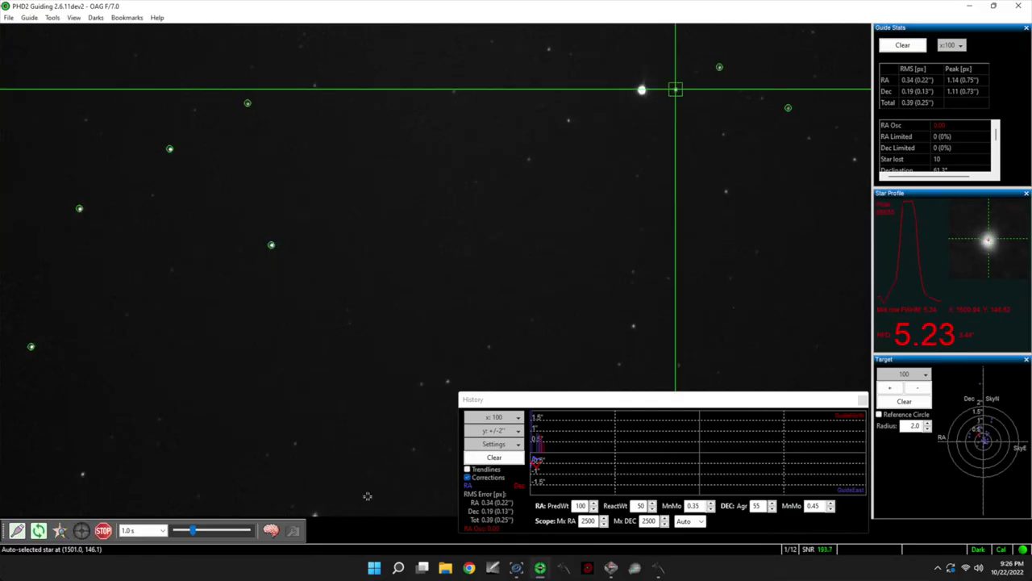
{"action": "left_click", "coordinate": [516, 570]}
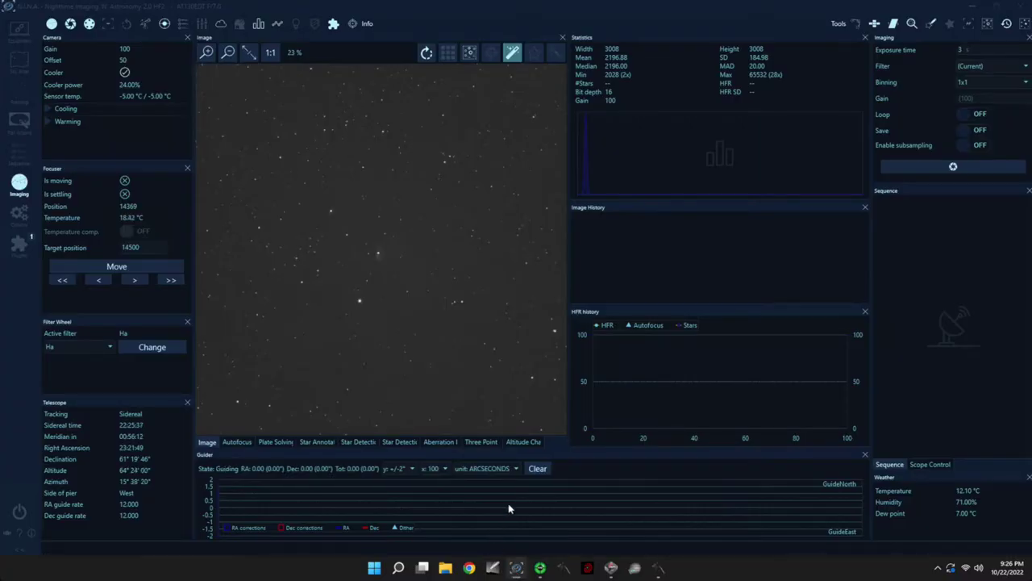
- Clear the guiding graph and take a 60-second exposure
{"action": "left_click", "coordinate": [538, 469]}
{"action": "double_click", "coordinate": [987, 51]}
{"action": "type", "text": "60"}
{"action": "left_click", "coordinate": [966, 167]}
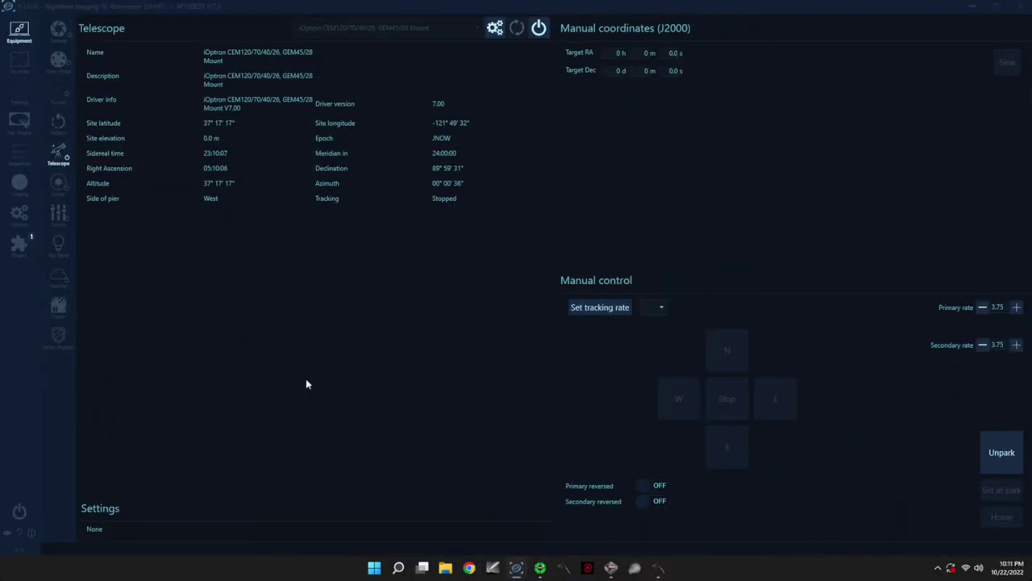
- In the Advanced Sequencer, add a Parallel Instruction Set containing Unpark Scope
{"action": "left_click", "coordinate": [18, 160]}
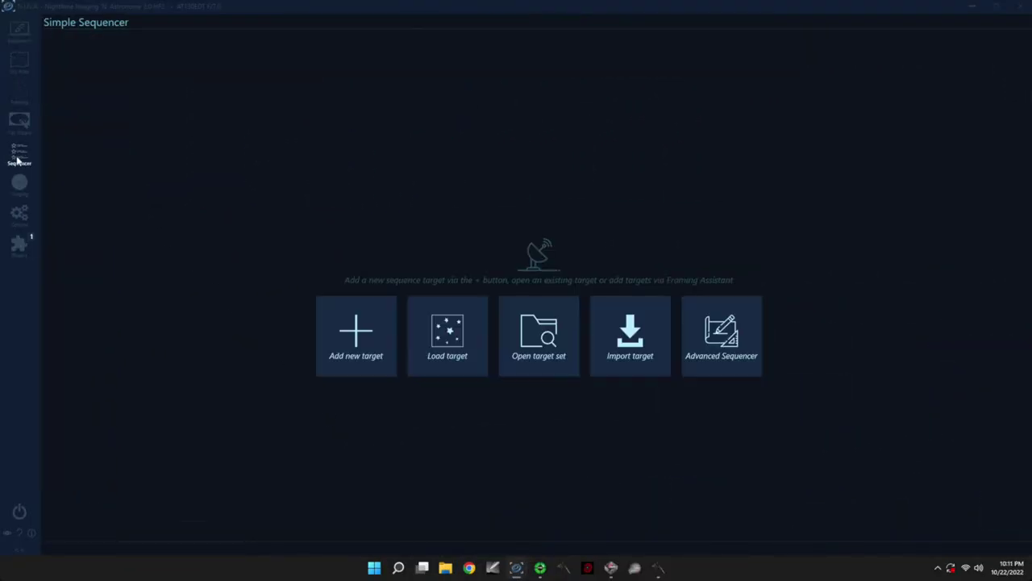
{"action": "left_click", "coordinate": [740, 333]}
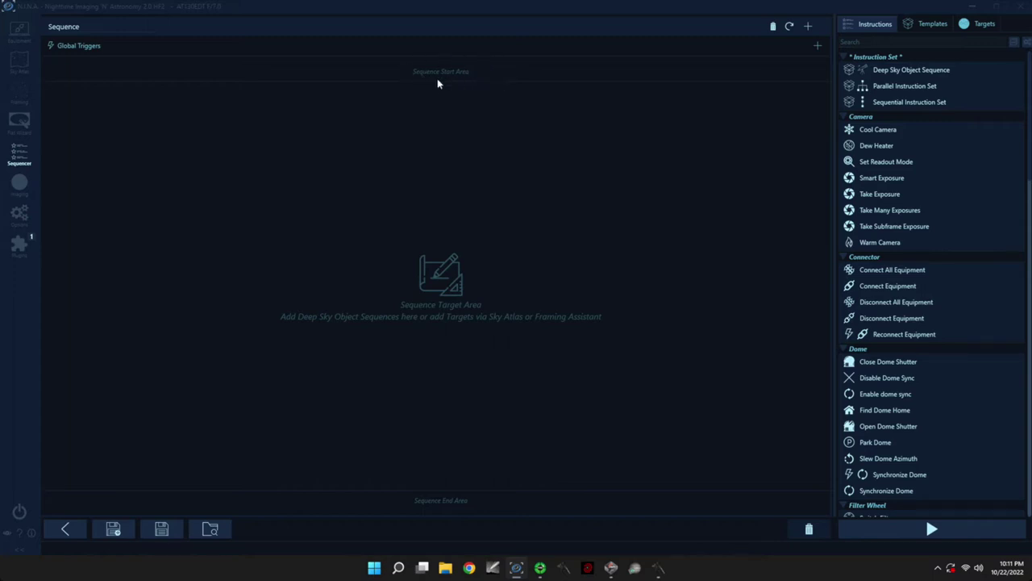
{"action": "left_click_drag", "start_coordinate": [911, 86], "coordinate": [568, 73]}
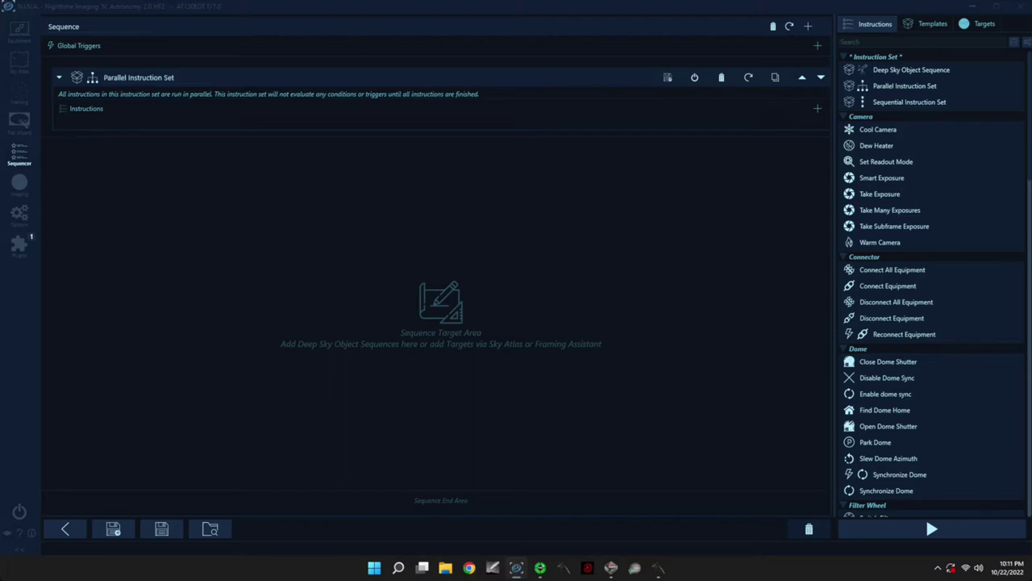
{"action": "left_click", "coordinate": [857, 41]}
{"action": "type", "text": "unpark"}
{"action": "mouse_move", "coordinate": [901, 71]}
{"action": "left_mouse_down"}
{"action": "mouse_move", "coordinate": [604, 88]}
{"action": "mouse_move", "coordinate": [492, 116]}
{"action": "left_mouse_up"}
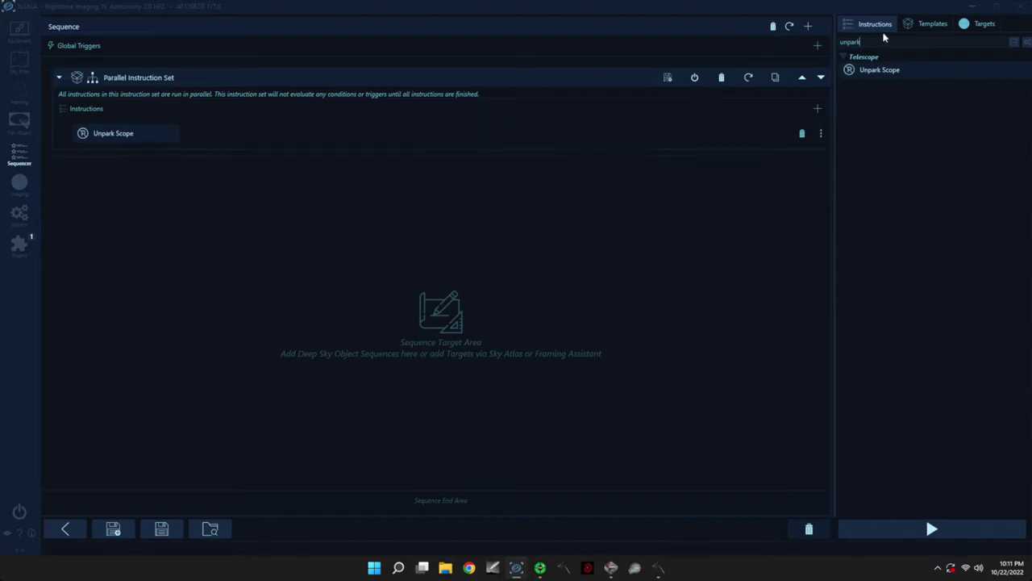
- Add Cool Camera and a Move Focuser to position 14300 to the parallel set
{"action": "left_click_drag", "start_coordinate": [882, 37], "coordinate": [827, 46]}
{"action": "type", "text": "cool"}
{"action": "mouse_move", "coordinate": [879, 70]}
{"action": "left_mouse_down"}
{"action": "mouse_move", "coordinate": [539, 117]}
{"action": "mouse_move", "coordinate": [380, 153]}
{"action": "left_mouse_up"}
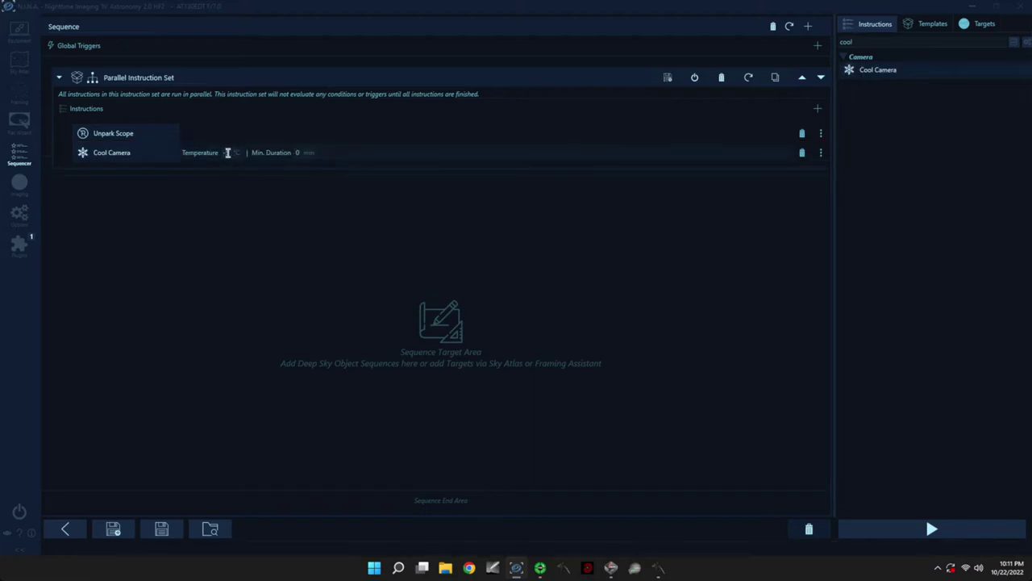
{"action": "double_click", "coordinate": [843, 41]}
{"action": "type", "text": "move"}
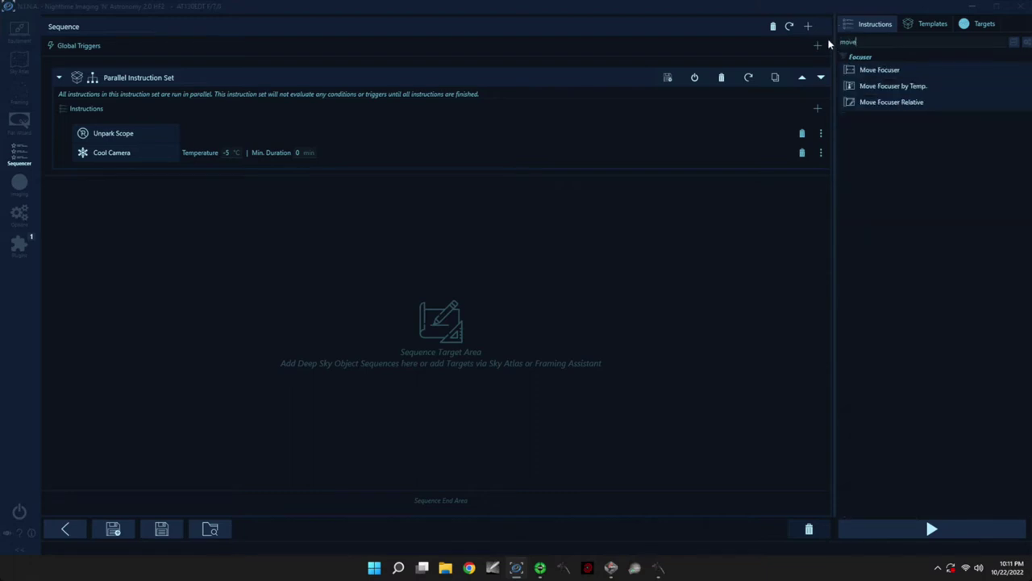
{"action": "mouse_move", "coordinate": [887, 71]}
{"action": "left_mouse_down"}
{"action": "mouse_move", "coordinate": [472, 138]}
{"action": "mouse_move", "coordinate": [376, 164]}
{"action": "left_mouse_up"}
{"action": "left_click", "coordinate": [206, 175]}
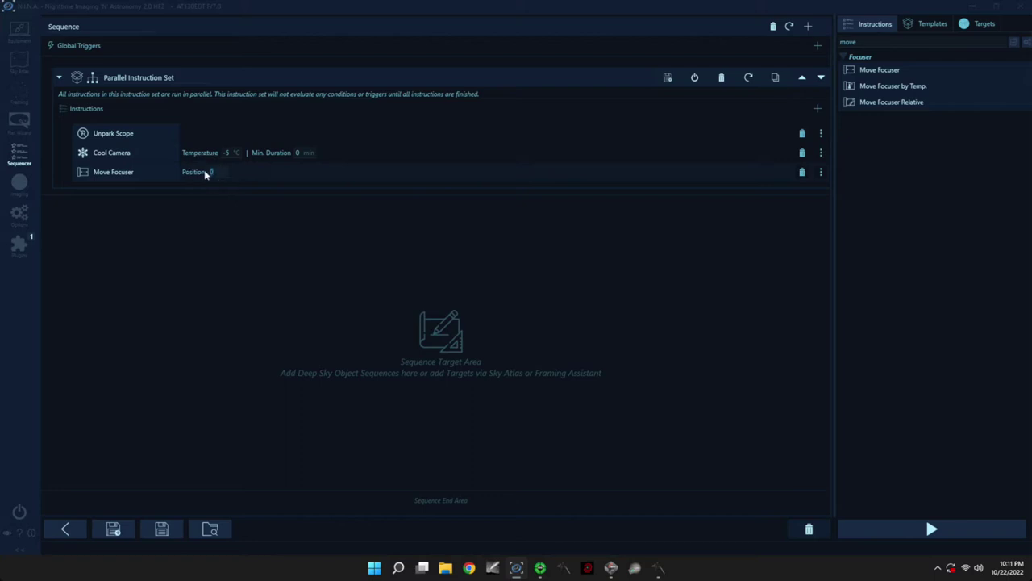
{"action": "type", "text": "14300"}
- Add a Switch Filter instruction set to Astronomik L3 after Move Focuser
{"action": "left_click", "coordinate": [832, 46]}
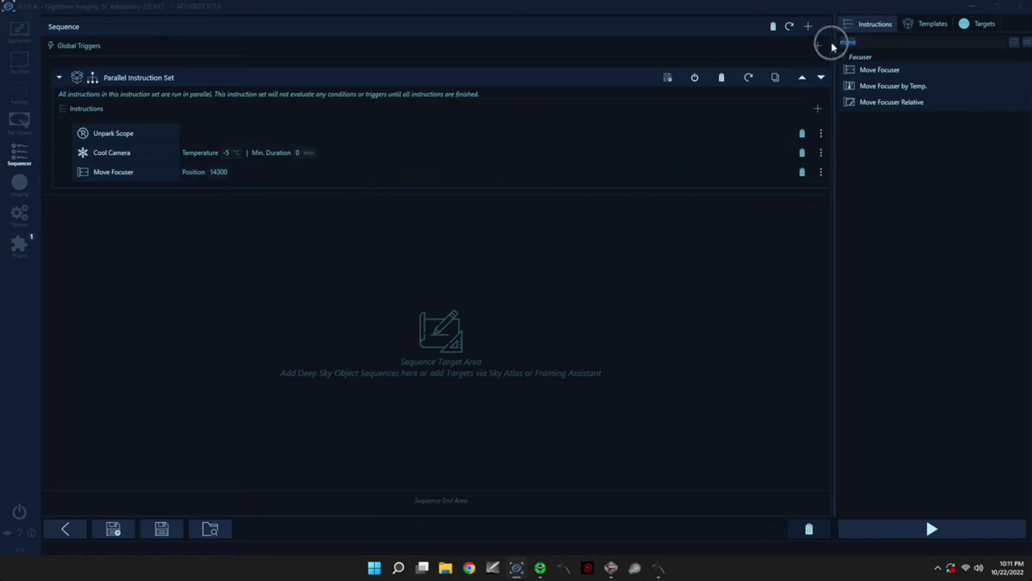
{"action": "type", "text": "switch f"}
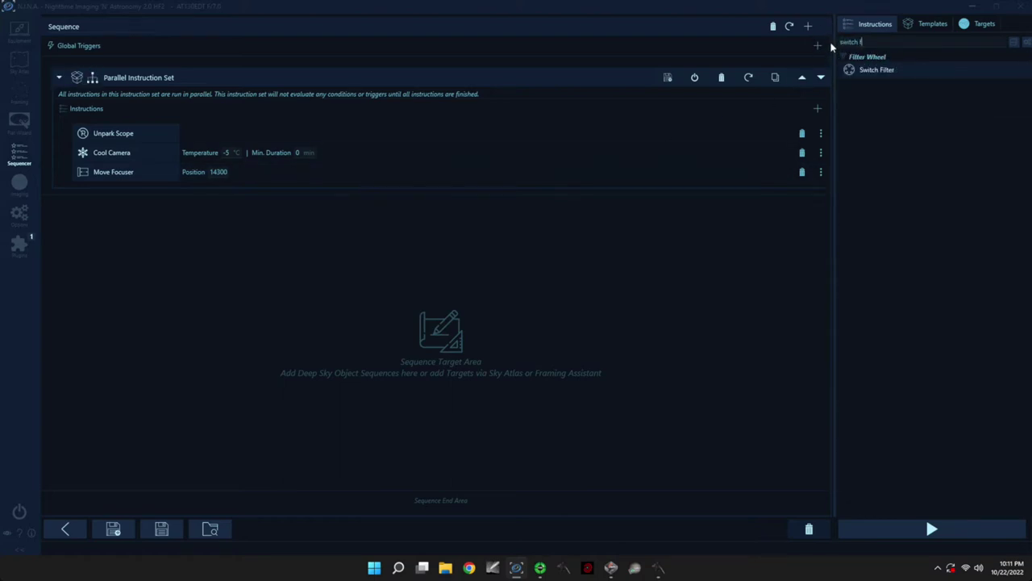
{"action": "left_click_drag", "start_coordinate": [876, 70], "coordinate": [322, 188]}
{"action": "left_click", "coordinate": [230, 190]}
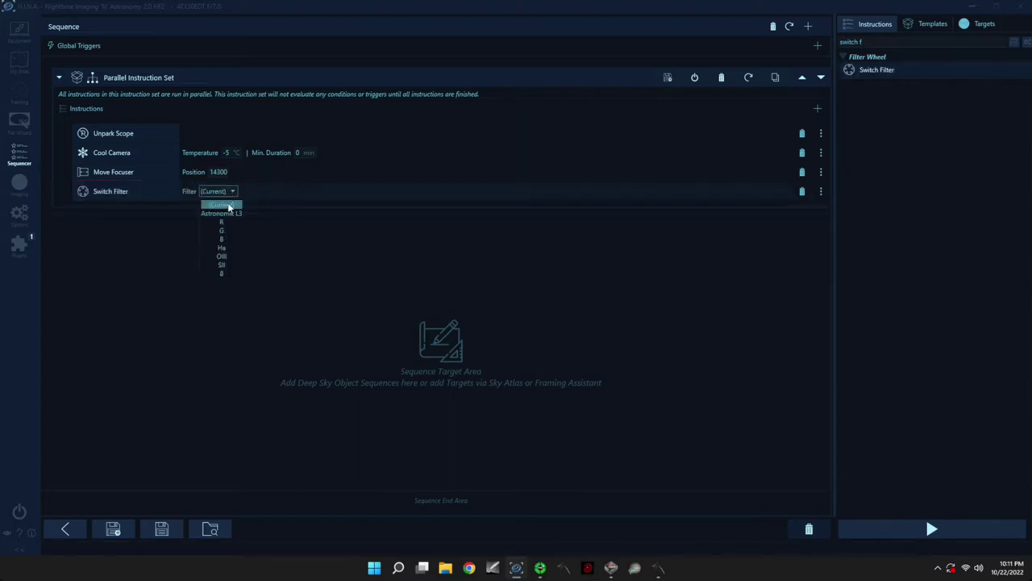
{"action": "left_click", "coordinate": [228, 214]}
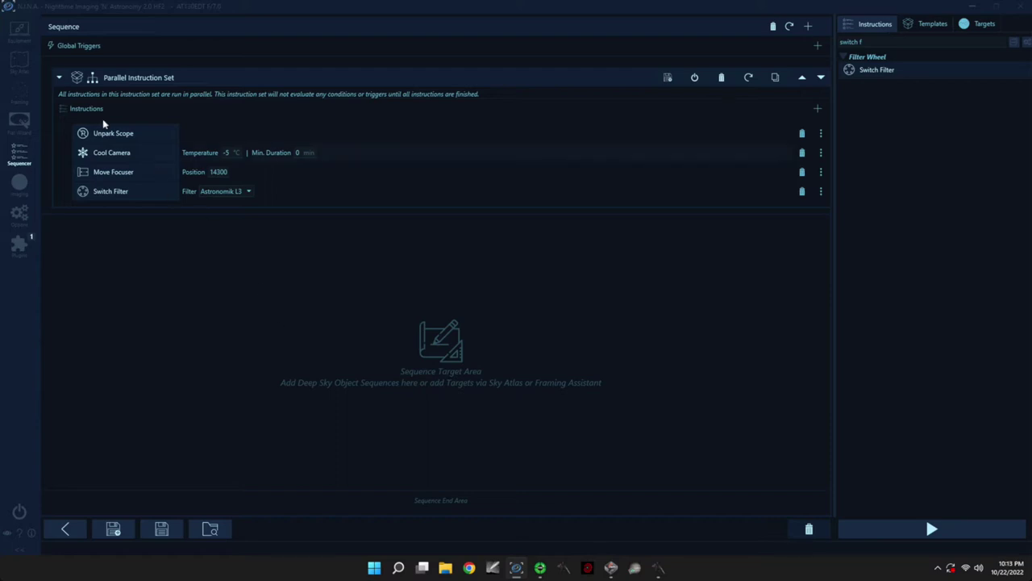
- Add NGC 7635 from the Sky Atlas to the sequencer as a Deep Sky Object Sequence
{"action": "left_click", "coordinate": [20, 61]}
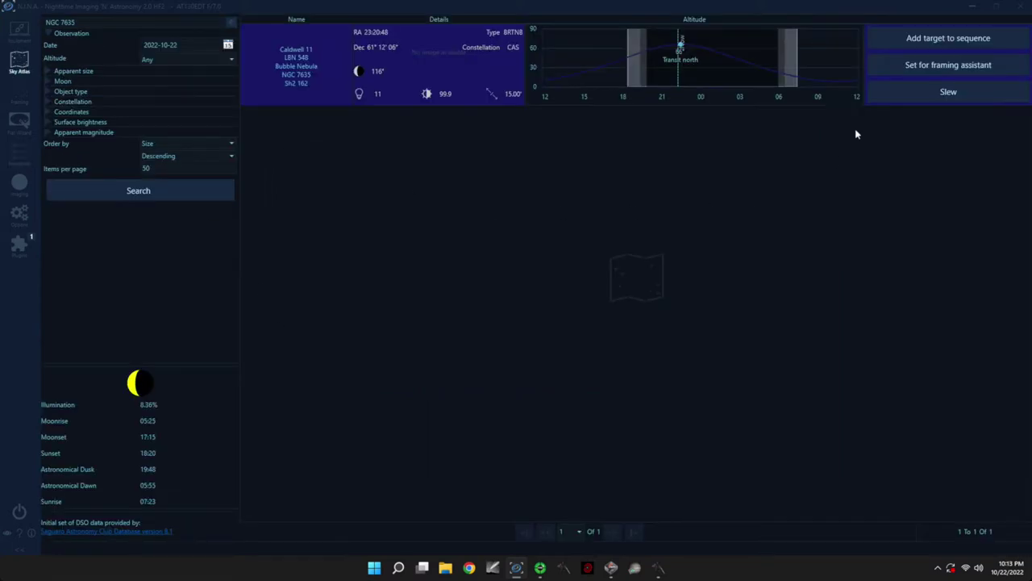
{"action": "left_click", "coordinate": [905, 38]}
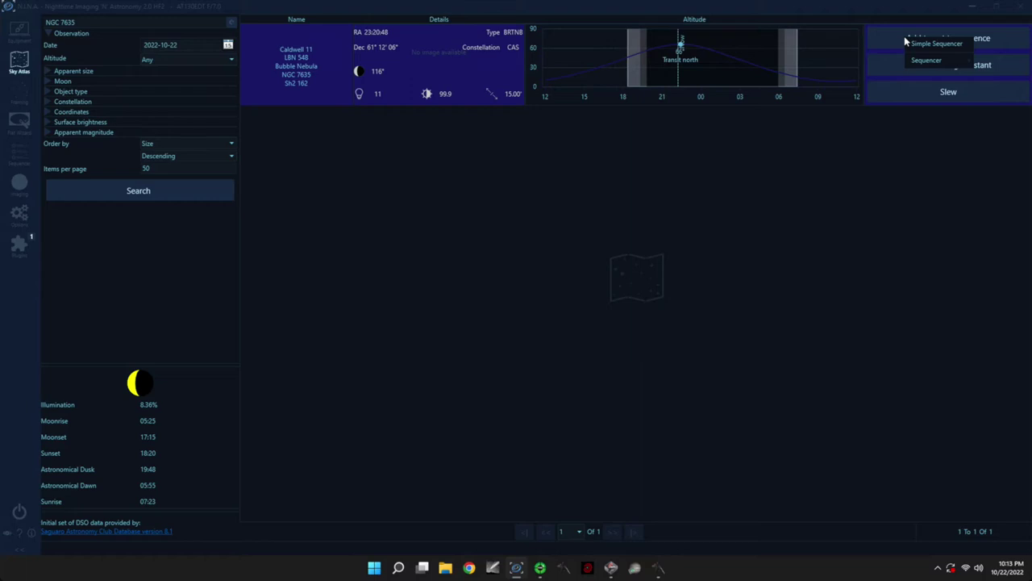
{"action": "mouse_move", "coordinate": [917, 60]}
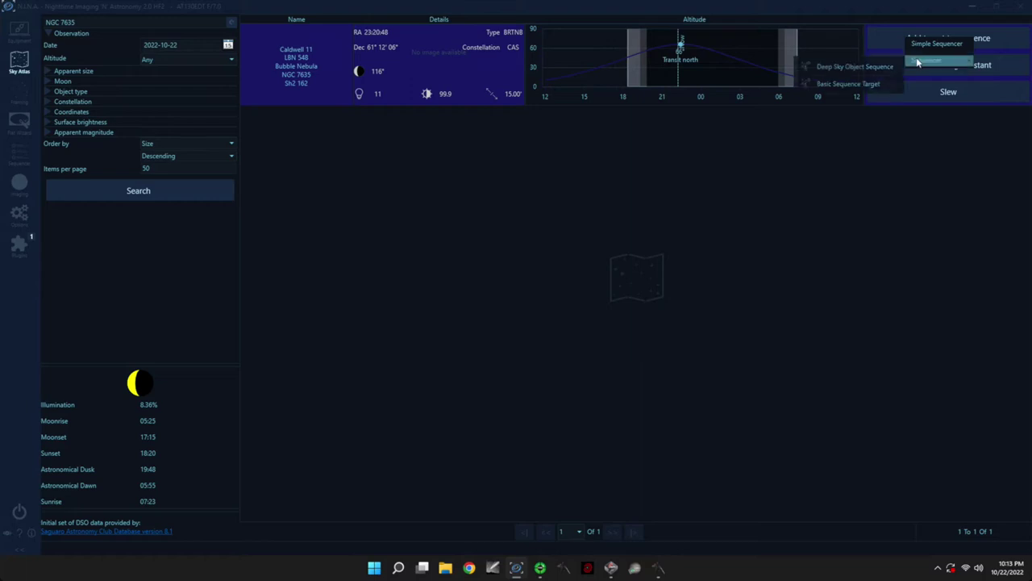
{"action": "left_click", "coordinate": [867, 66]}
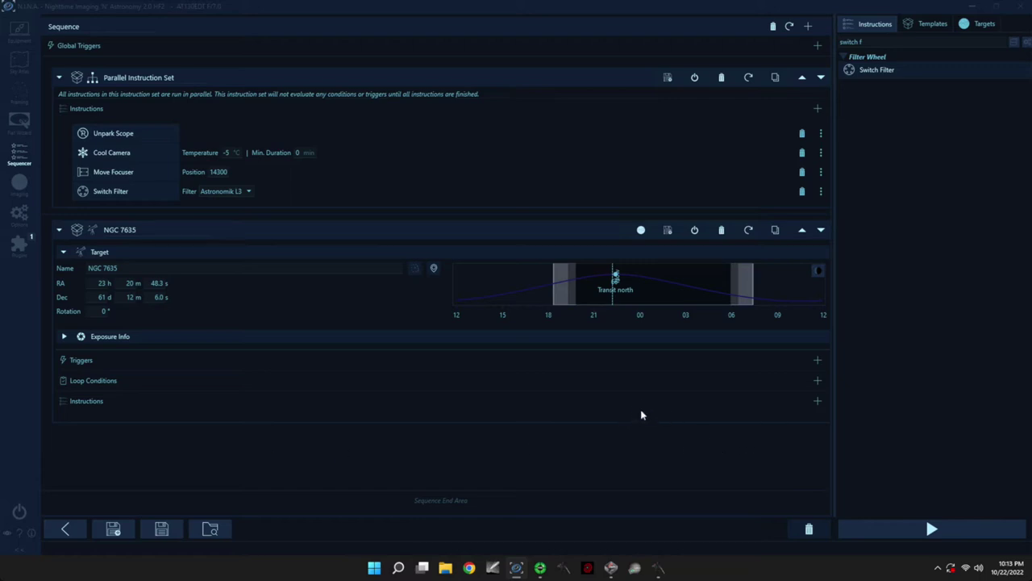
{"action": "left_click", "coordinate": [857, 41]}
- Add a Sequential Instruction Set to NGC 7635 named 'Target Preparation Instructions'
{"action": "key", "text": "BackSpace"}
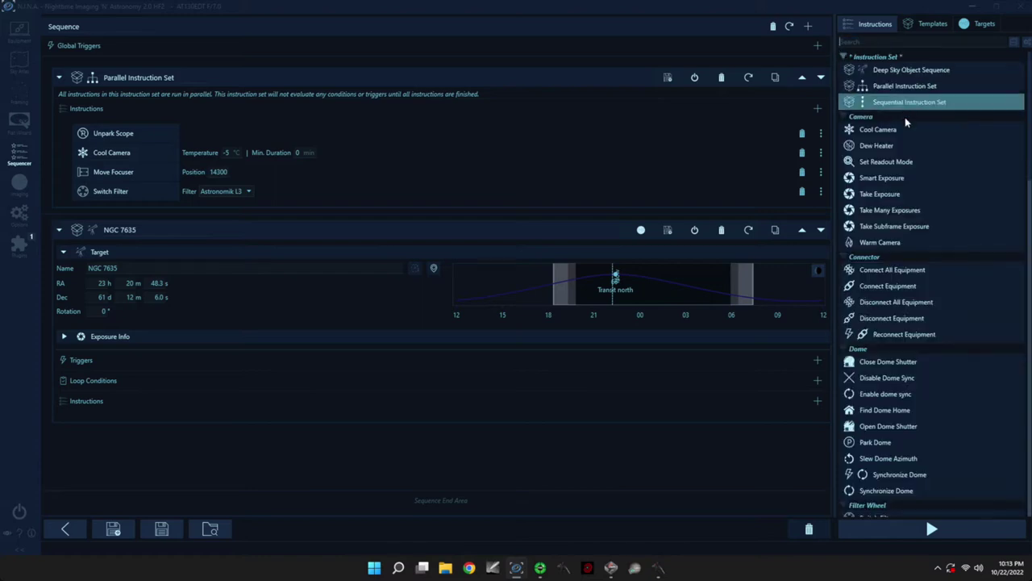
{"action": "mouse_move", "coordinate": [884, 104]}
{"action": "left_mouse_down"}
{"action": "mouse_move", "coordinate": [519, 320]}
{"action": "mouse_move", "coordinate": [466, 405]}
{"action": "left_mouse_up"}
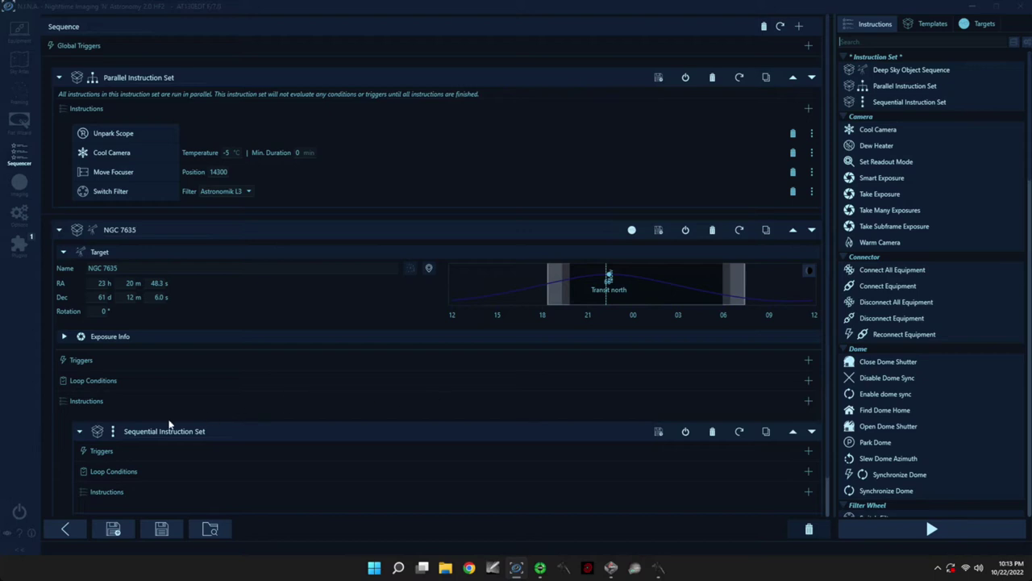
{"action": "left_click_drag", "start_coordinate": [203, 431], "coordinate": [123, 430]}
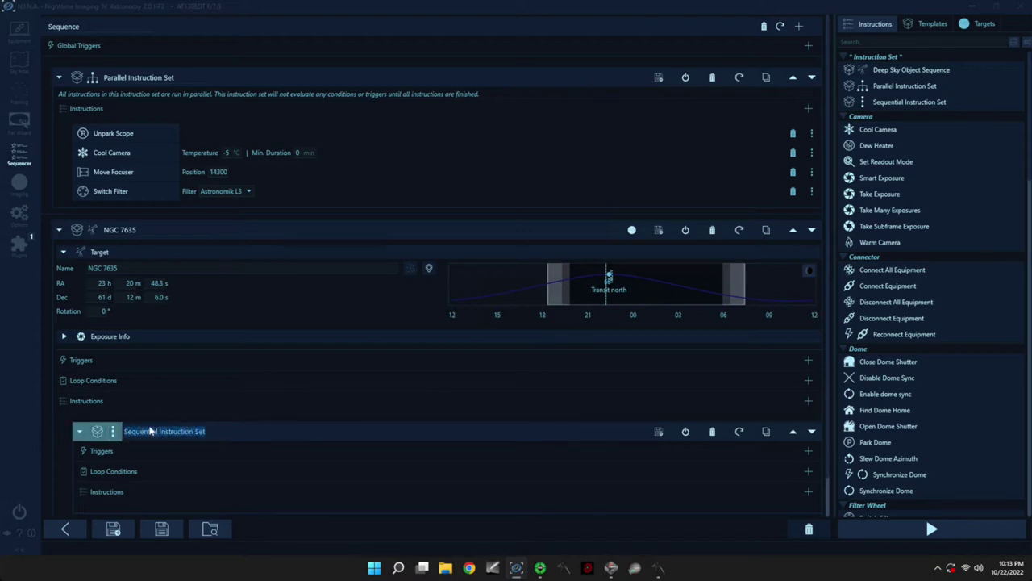
{"action": "type", "text": "Target"}
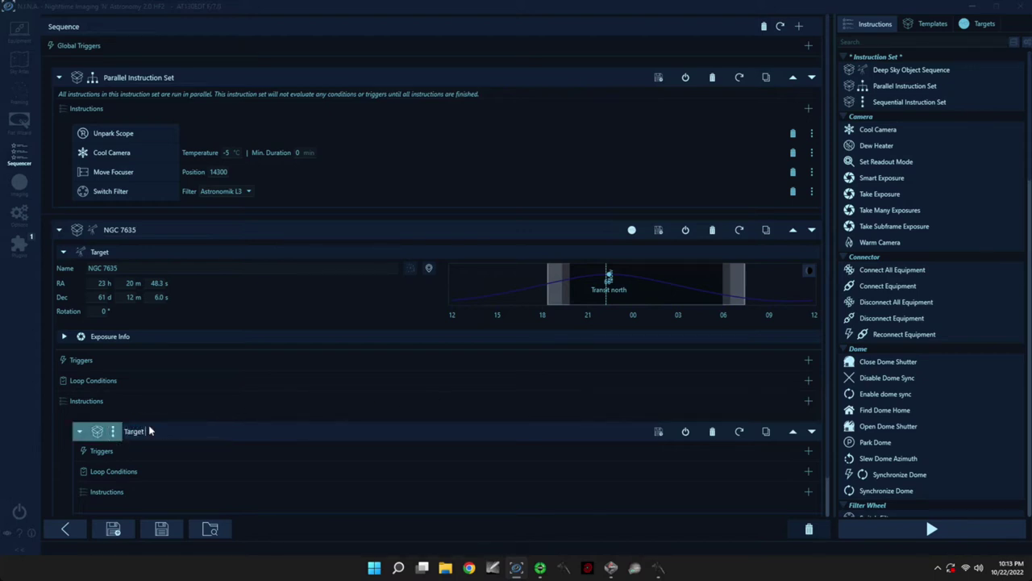
{"action": "type", "text": " Preparation Instructions"}
{"action": "key", "text": "Return"}
- Add a second instruction set named 'Narrowband'
{"action": "scroll", "coordinate": [194, 387], "scroll_direction": "down", "scroll_amount": 1}
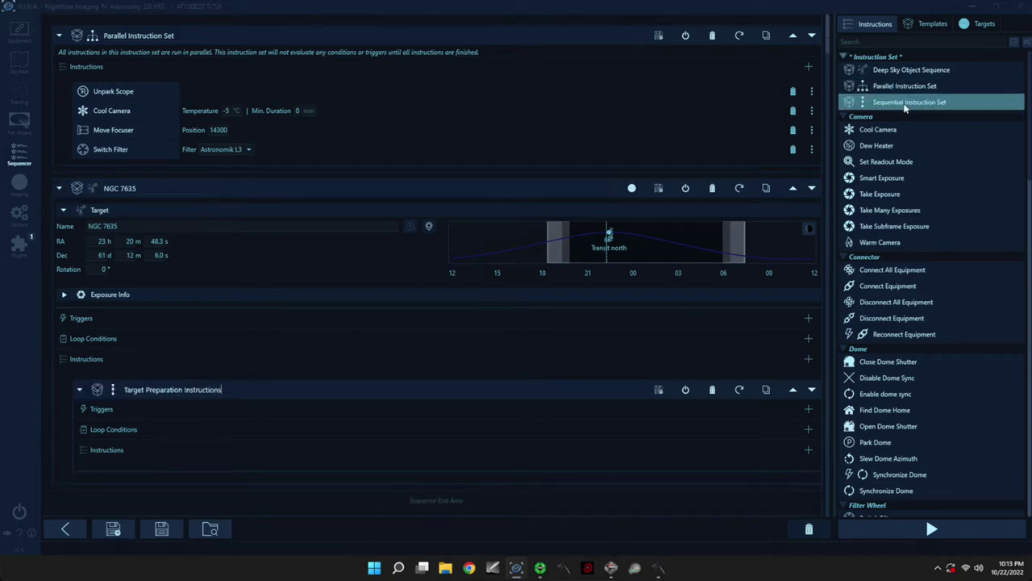
{"action": "left_click_drag", "start_coordinate": [905, 107], "coordinate": [274, 478]}
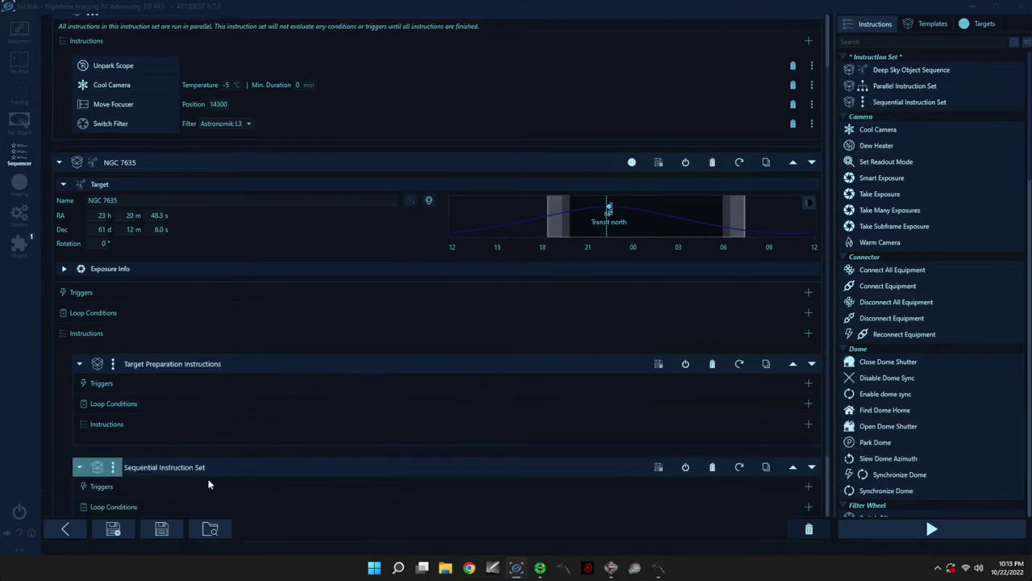
{"action": "scroll", "coordinate": [196, 468], "scroll_direction": "down", "scroll_amount": 2}
{"action": "left_click_drag", "start_coordinate": [215, 389], "coordinate": [124, 393]}
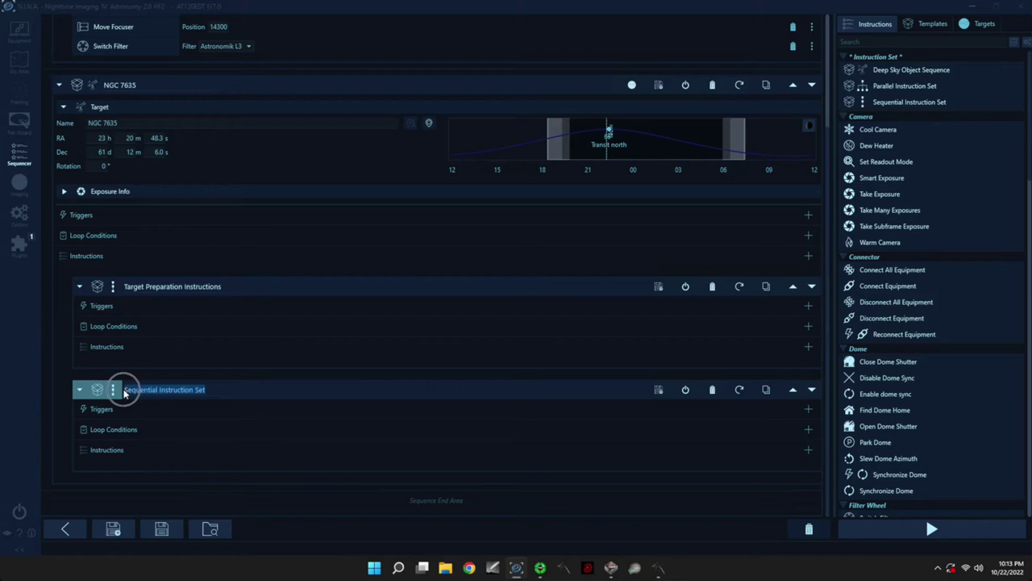
{"action": "type", "text": "Narrowband"}
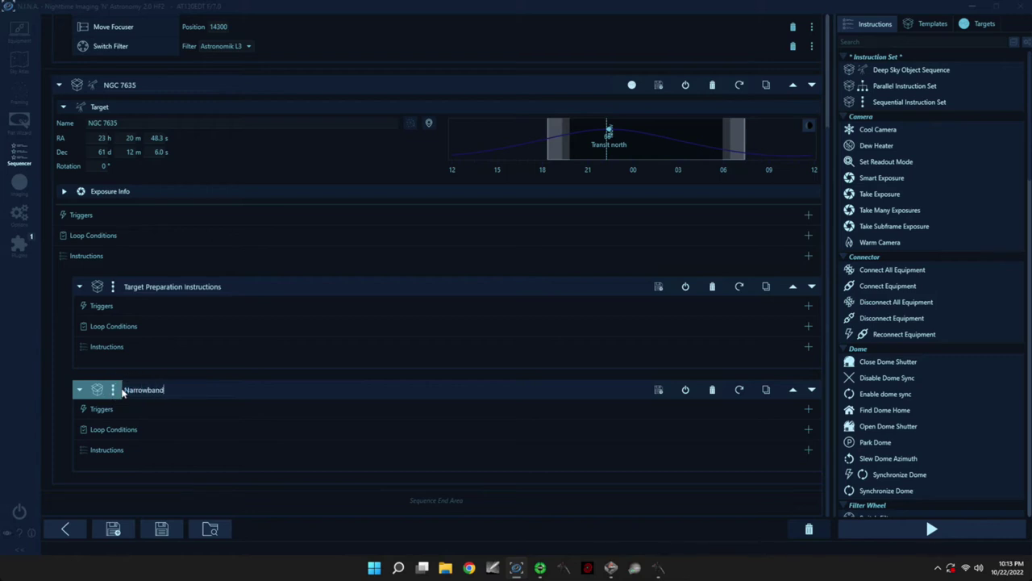
{"action": "key", "text": "Return"}
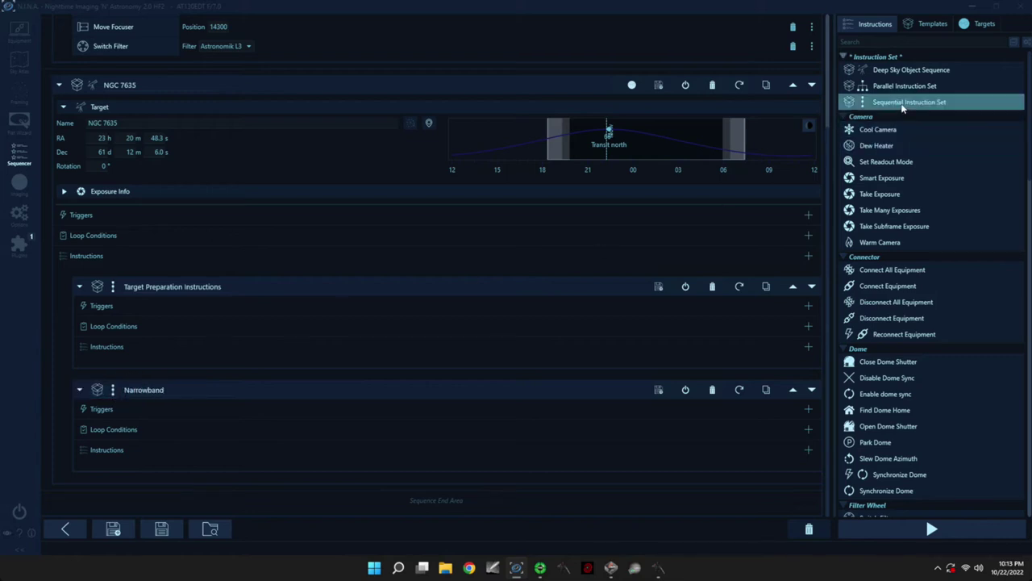
- Add a third instruction set named 'Target Closure Instructions'
{"action": "mouse_move", "coordinate": [910, 102]}
{"action": "left_mouse_down"}
{"action": "mouse_move", "coordinate": [405, 502]}
{"action": "mouse_move", "coordinate": [387, 479]}
{"action": "left_mouse_up"}
{"action": "double_click", "coordinate": [164, 493]}
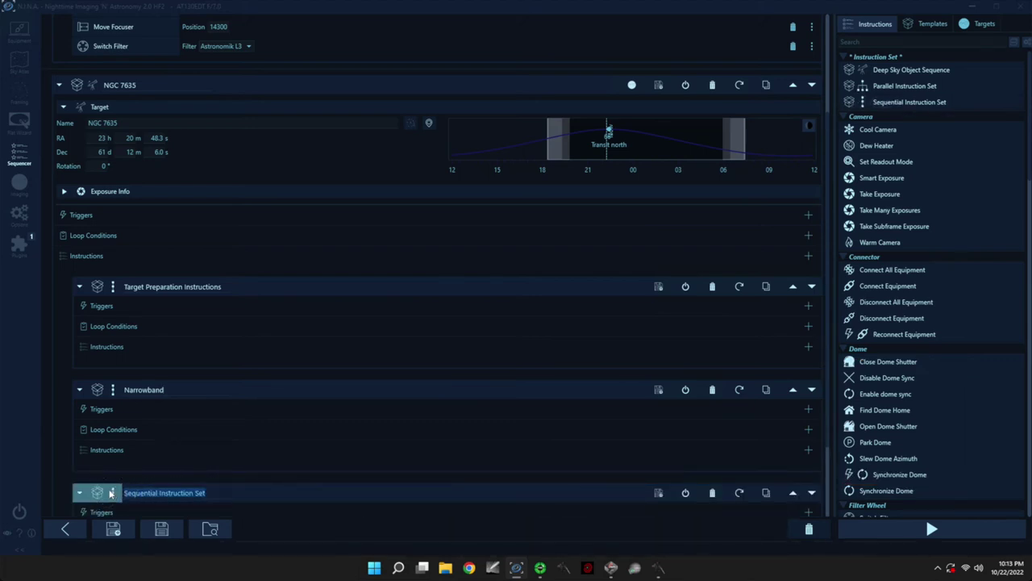
{"action": "type", "text": "Target Cl"}
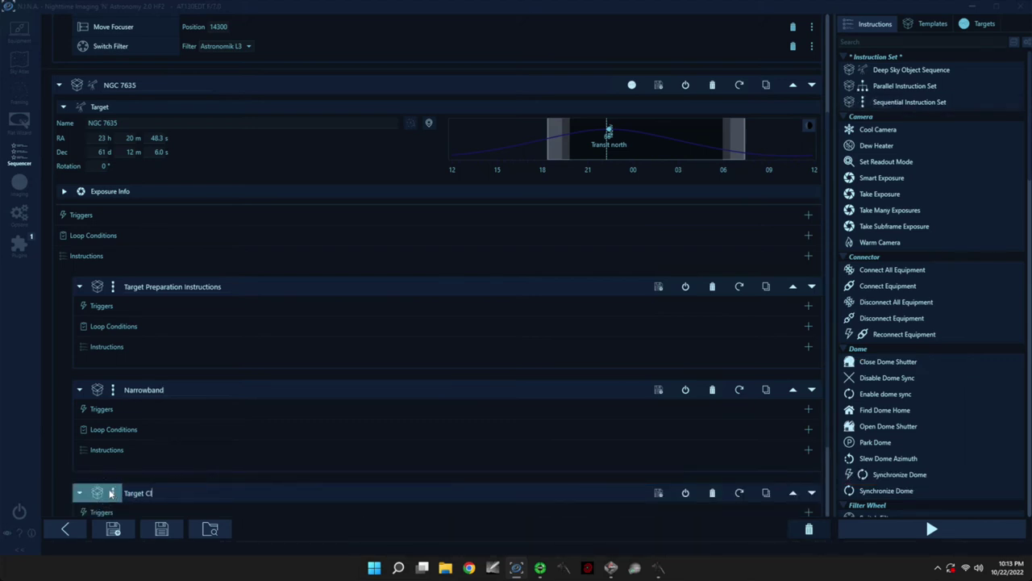
{"action": "type", "text": "osure Instructions"}
{"action": "key", "text": "Return"}
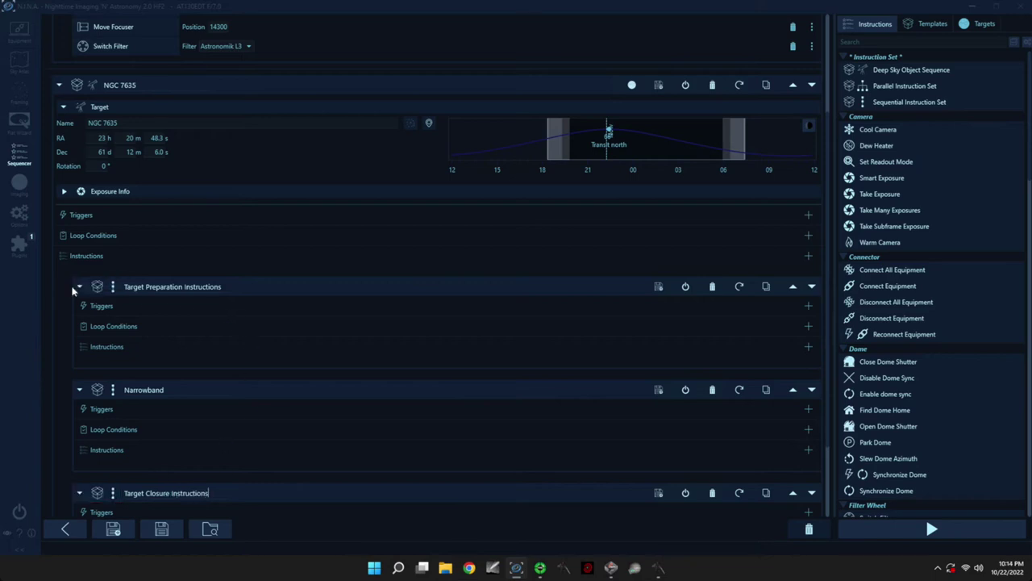
- Add Wait for Time set to Astronomical Dusk, followed by Wait for Altitude, to Target Preparation
{"action": "scroll", "coordinate": [65, 302], "scroll_direction": "down", "scroll_amount": 3}
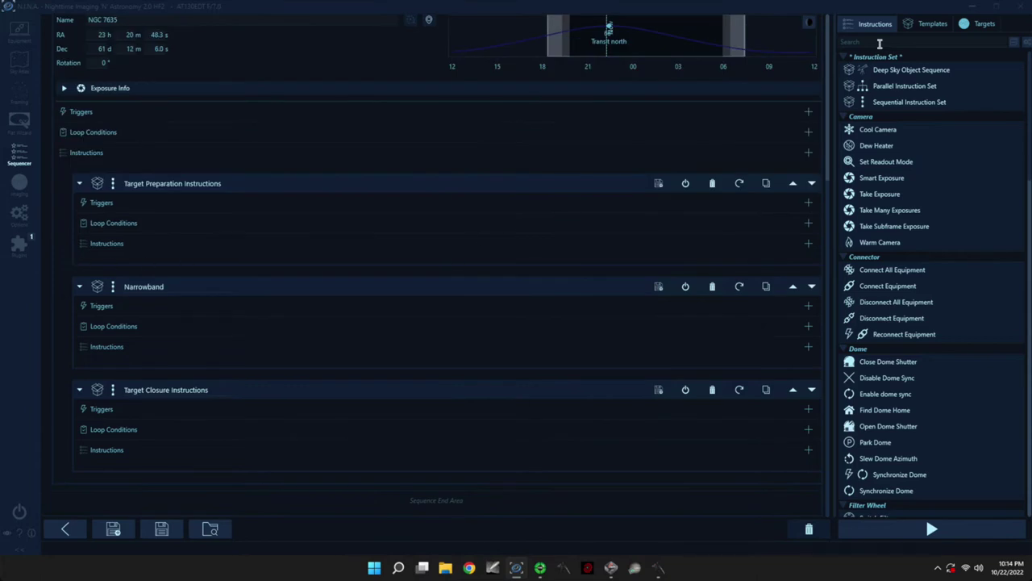
{"action": "type", "text": "waitin"}
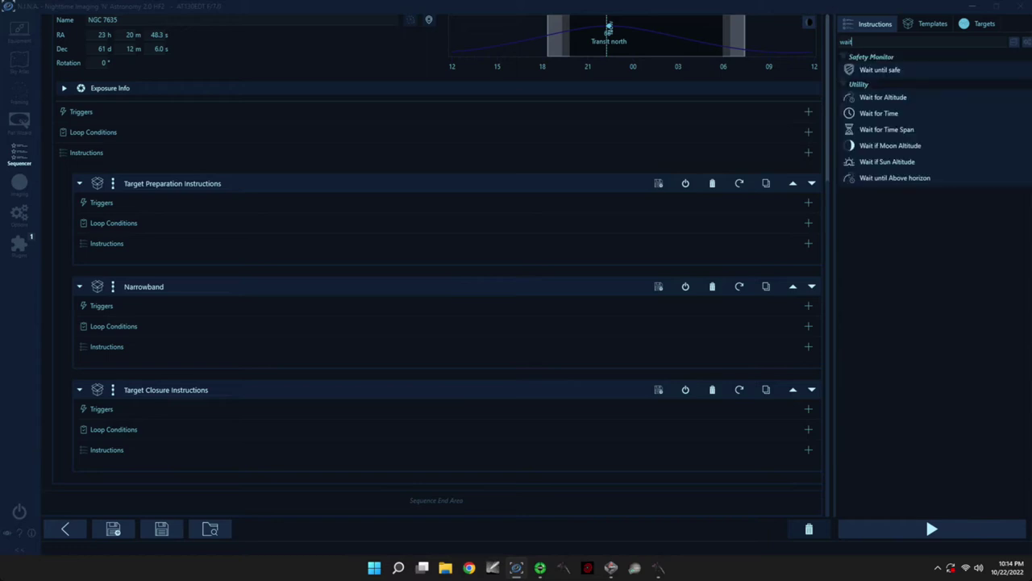
{"action": "mouse_move", "coordinate": [901, 114]}
{"action": "left_mouse_down"}
{"action": "mouse_move", "coordinate": [459, 198]}
{"action": "mouse_move", "coordinate": [403, 249]}
{"action": "left_mouse_up"}
{"action": "left_click", "coordinate": [244, 250]}
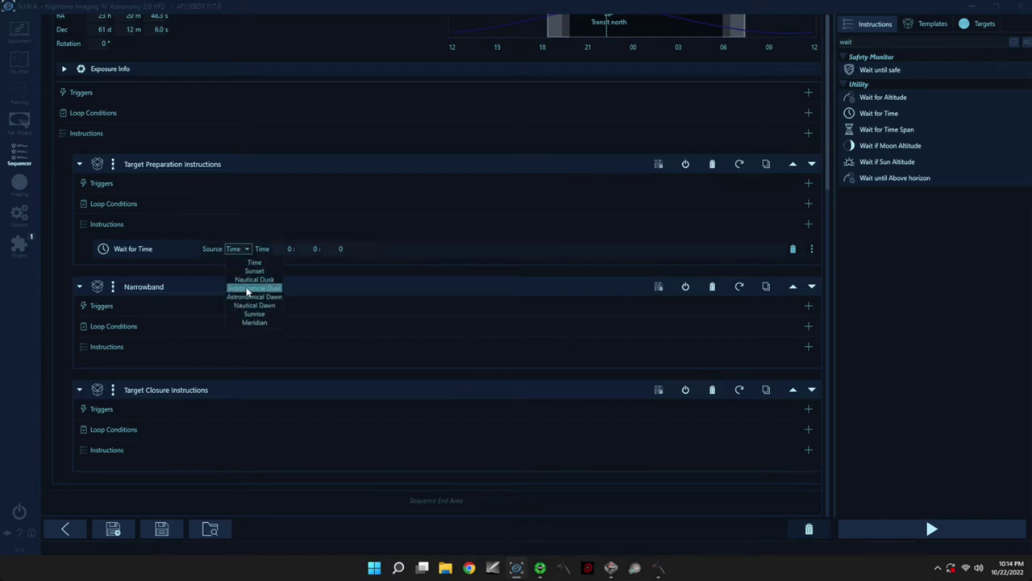
{"action": "left_click", "coordinate": [250, 288]}
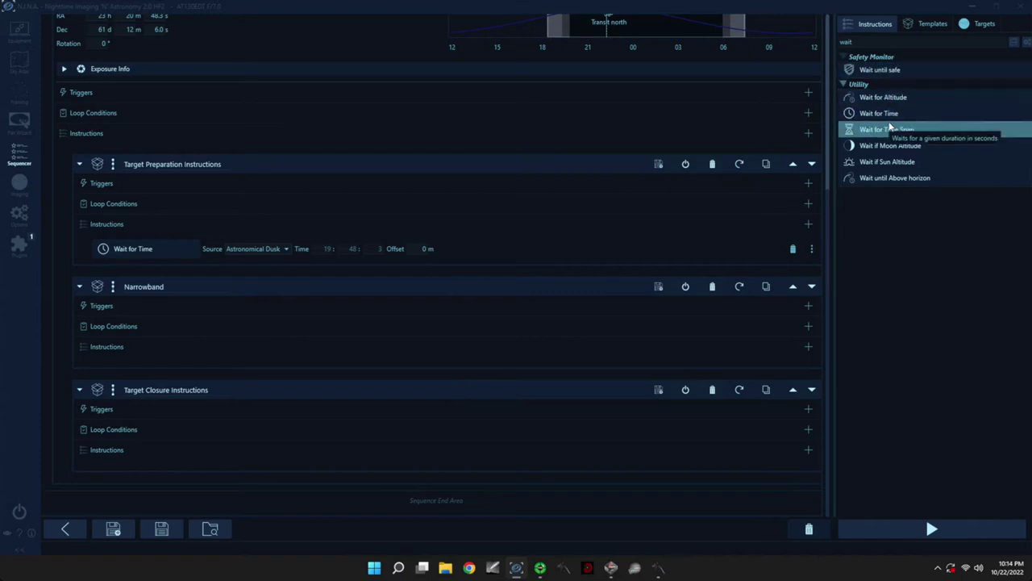
{"action": "left_click_drag", "start_coordinate": [889, 100], "coordinate": [407, 263]}
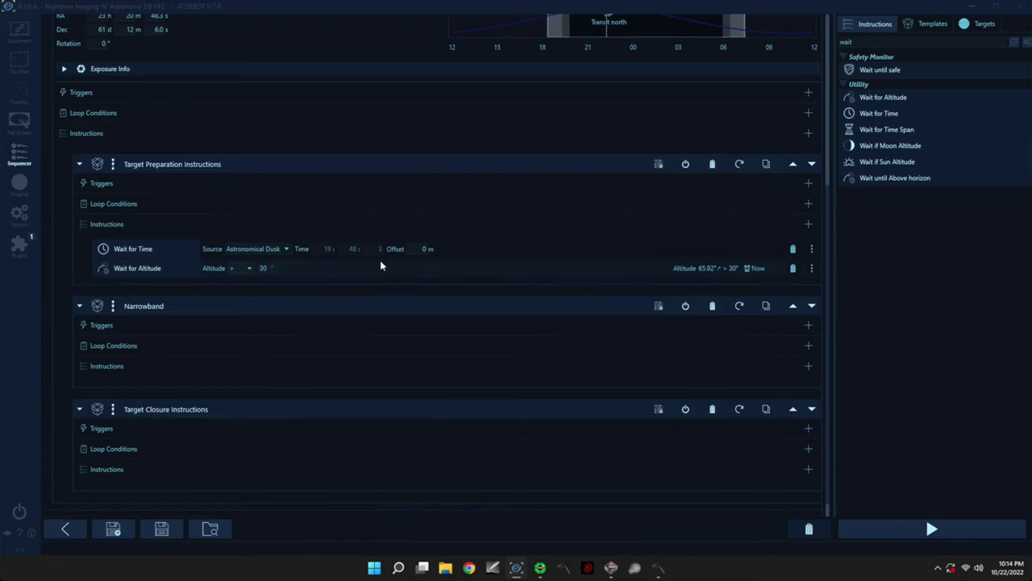
- Set the altitude wait to 45° and add a Telescope Cover Set Switch Value of 1.00
{"action": "left_click", "coordinate": [264, 268]}
{"action": "type", "text": "45"}
{"action": "scroll", "coordinate": [280, 286], "scroll_direction": "down", "scroll_amount": 1}
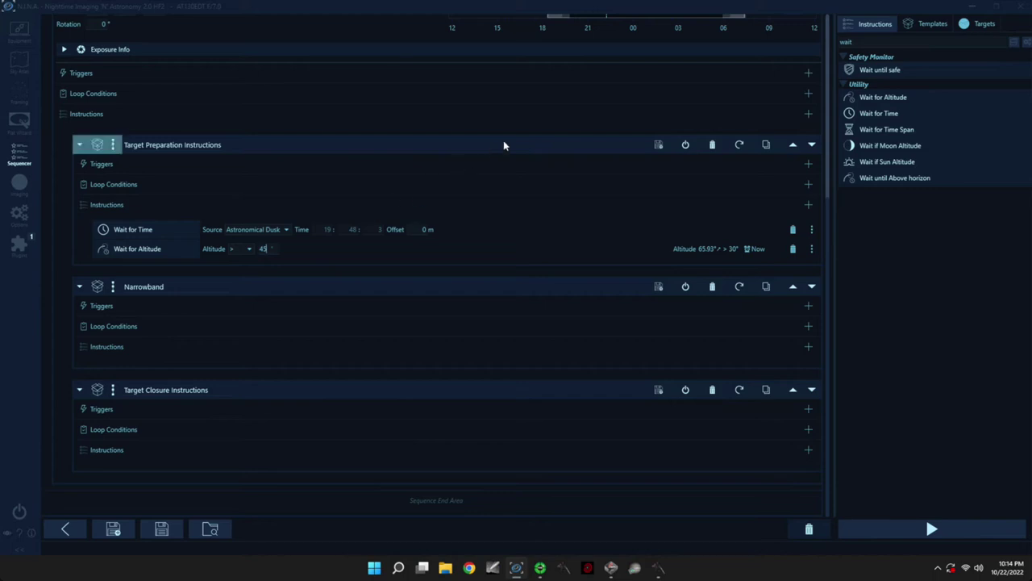
{"action": "left_click", "coordinate": [865, 42]}
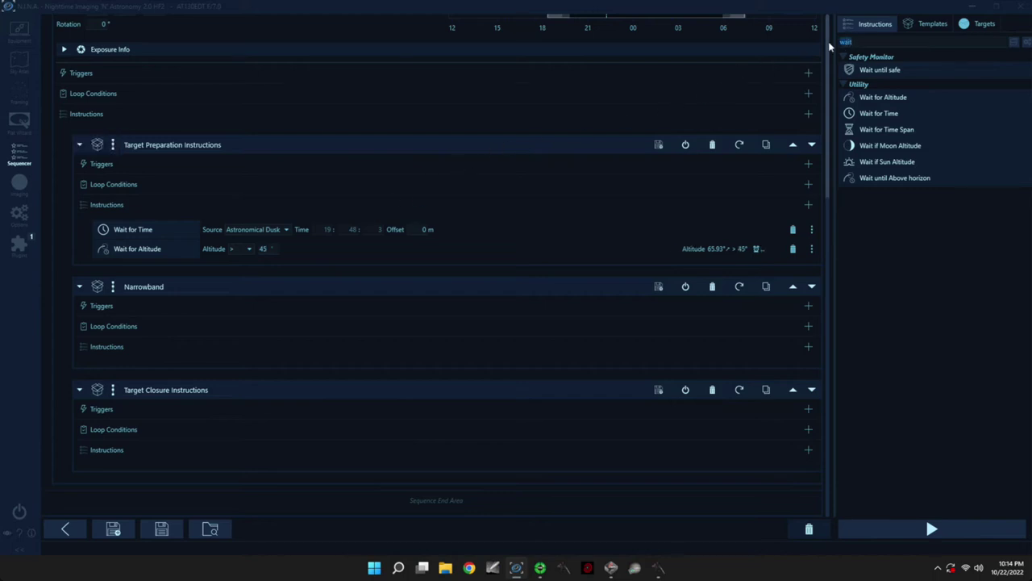
{"action": "type", "text": "set swi"}
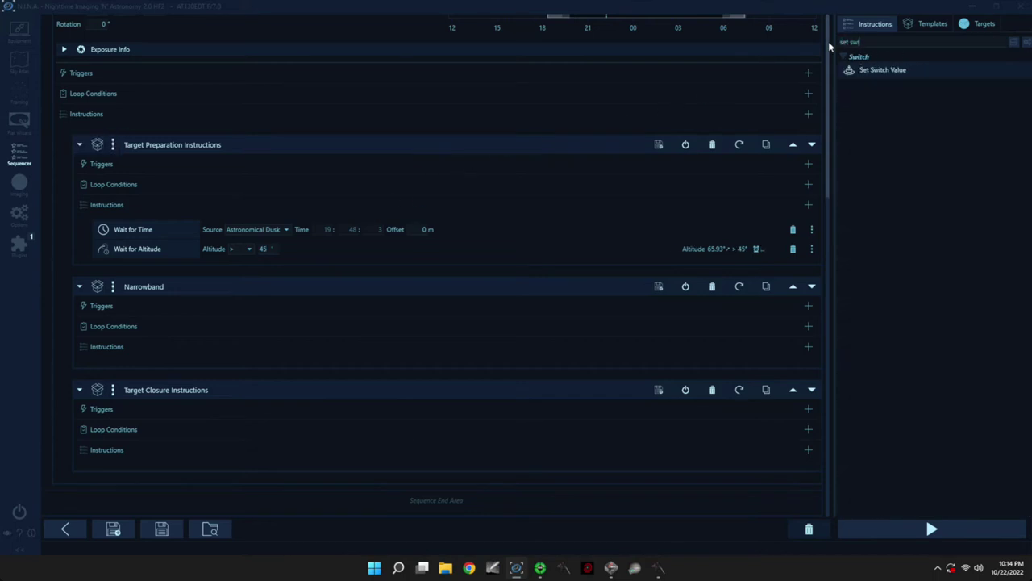
{"action": "left_click_drag", "start_coordinate": [882, 69], "coordinate": [279, 258]}
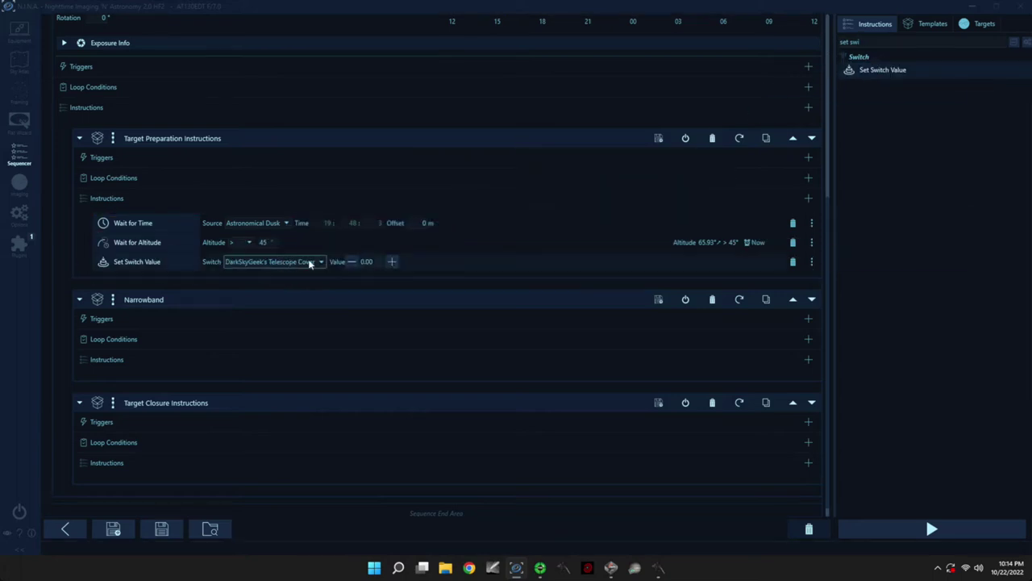
{"action": "left_click", "coordinate": [391, 262]}
- Add Slew and center and Run Autofocus to Target Preparation Instructions
{"action": "left_click_drag", "start_coordinate": [863, 42], "coordinate": [831, 46]}
{"action": "type", "text": "slew"}
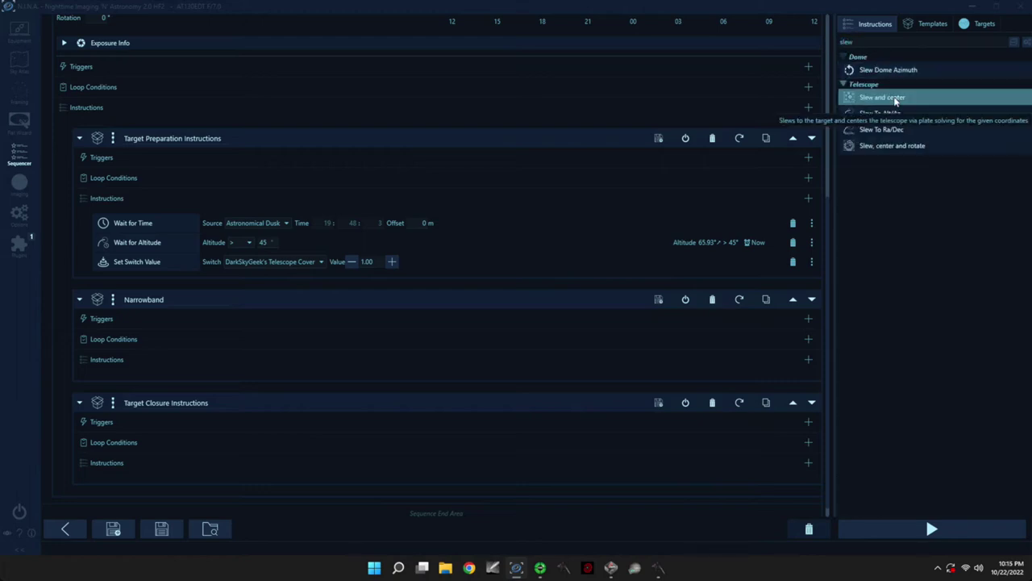
{"action": "left_click_drag", "start_coordinate": [895, 100], "coordinate": [352, 272]}
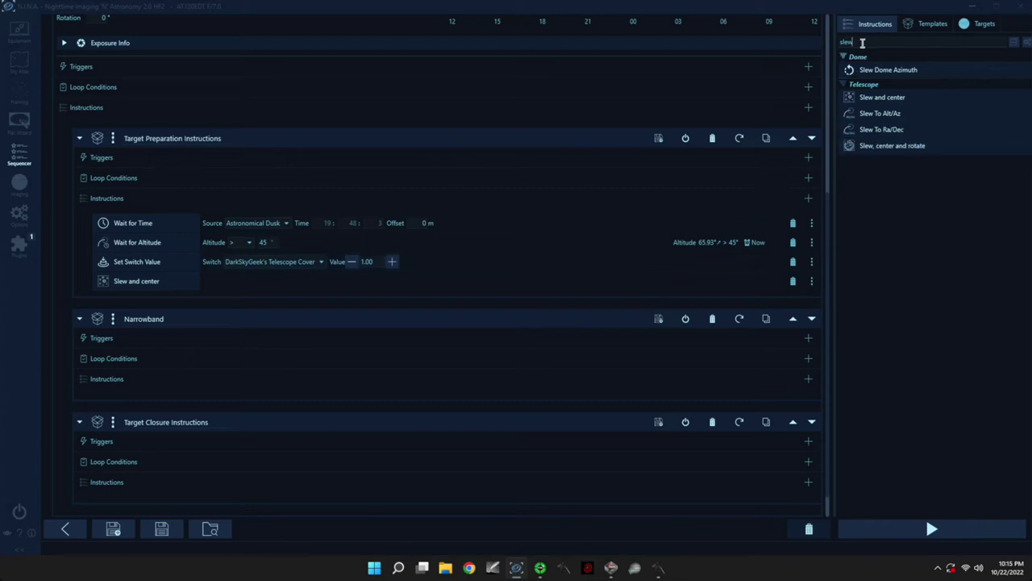
{"action": "left_click", "coordinate": [836, 45]}
{"action": "double_click", "coordinate": [836, 45]}
{"action": "type", "text": "run aut"}
{"action": "mouse_move", "coordinate": [867, 70]}
{"action": "left_mouse_down"}
{"action": "mouse_move", "coordinate": [383, 280]}
{"action": "mouse_move", "coordinate": [317, 297]}
{"action": "left_mouse_up"}
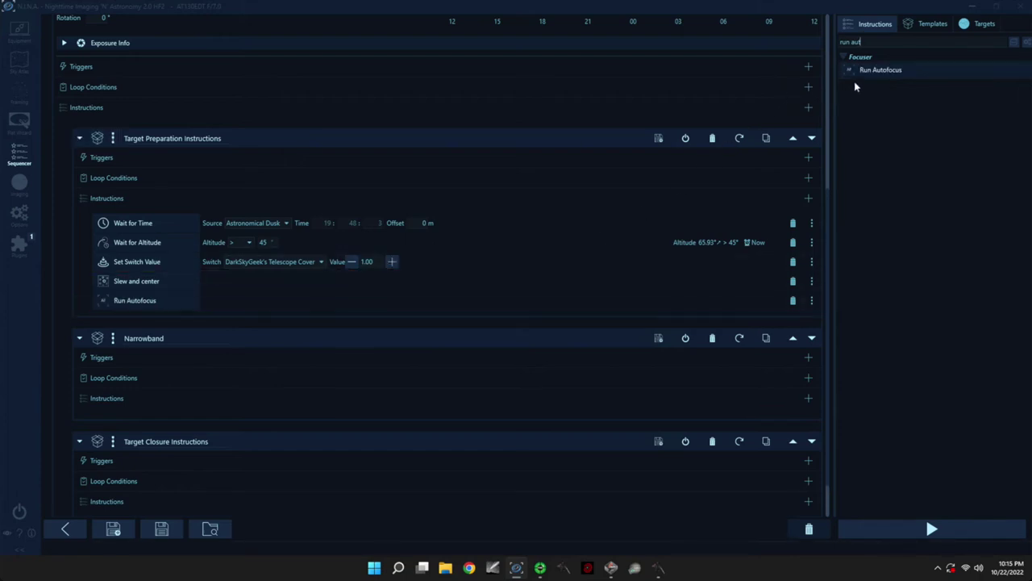
- Add Start Guiding after Run Autofocus
{"action": "left_click_drag", "start_coordinate": [871, 41], "coordinate": [818, 41]}
{"action": "type", "text": "start gu"}
{"action": "left_click_drag", "start_coordinate": [876, 69], "coordinate": [383, 308]}
{"action": "scroll", "coordinate": [384, 308], "scroll_direction": "down", "scroll_amount": 1}
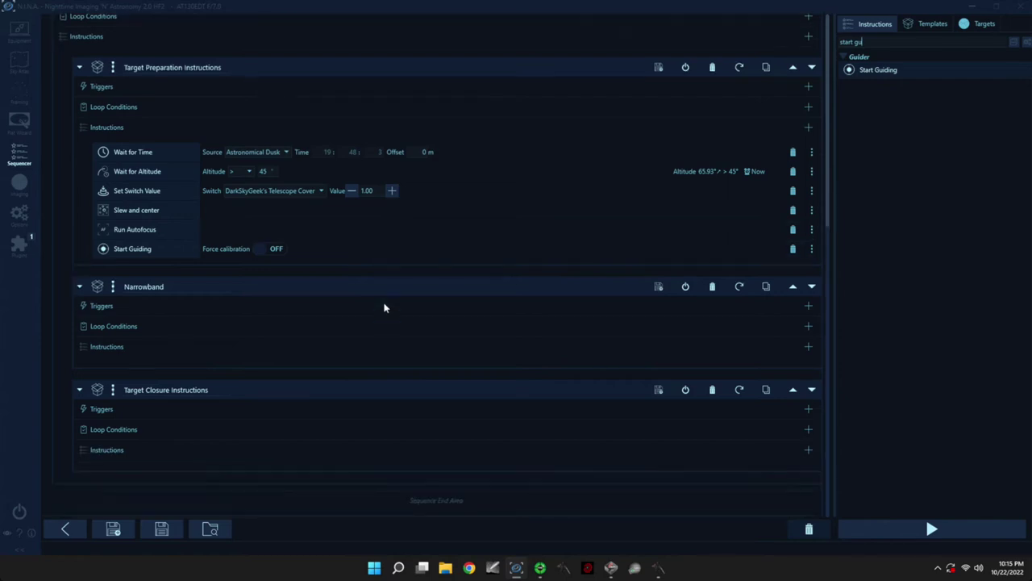
{"action": "left_click_drag", "start_coordinate": [871, 42], "coordinate": [830, 45]}
- Add Stop Guiding and then a Set Switch Value of 0.00 to Target Closure Instructions
{"action": "type", "text": "stop"}
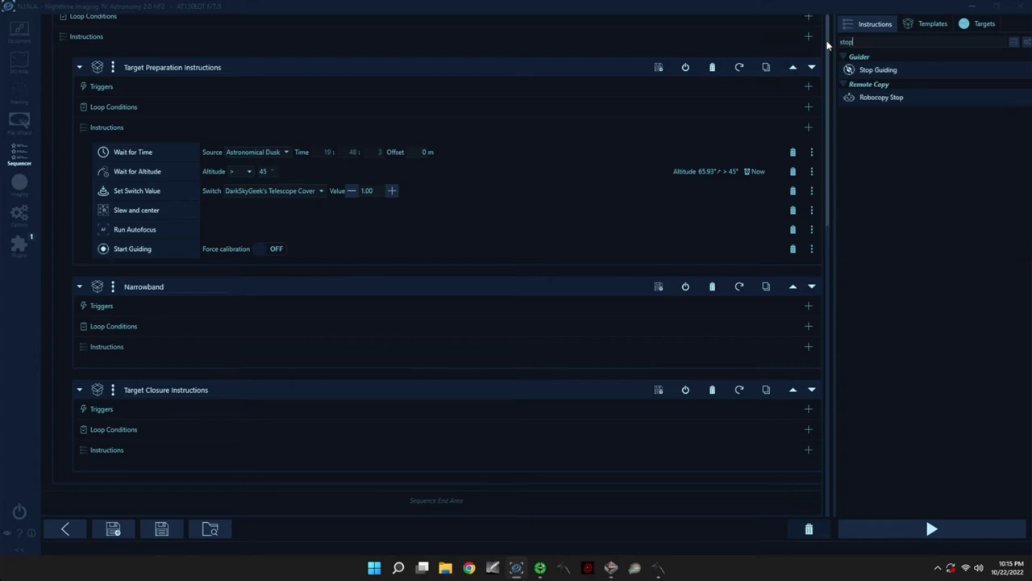
{"action": "left_click_drag", "start_coordinate": [878, 70], "coordinate": [350, 455]}
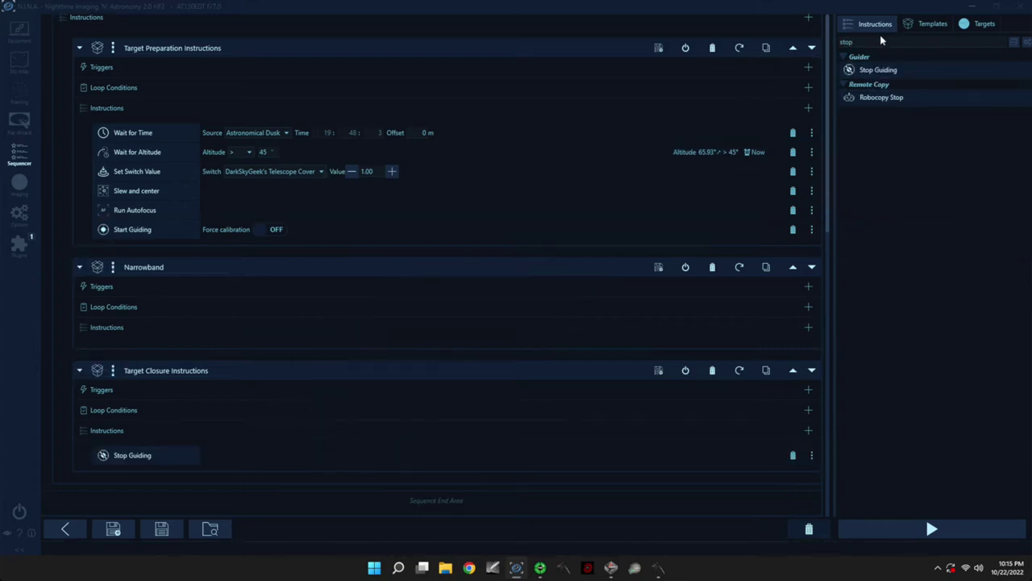
{"action": "left_click_drag", "start_coordinate": [878, 40], "coordinate": [831, 46]}
{"action": "type", "text": "set s"}
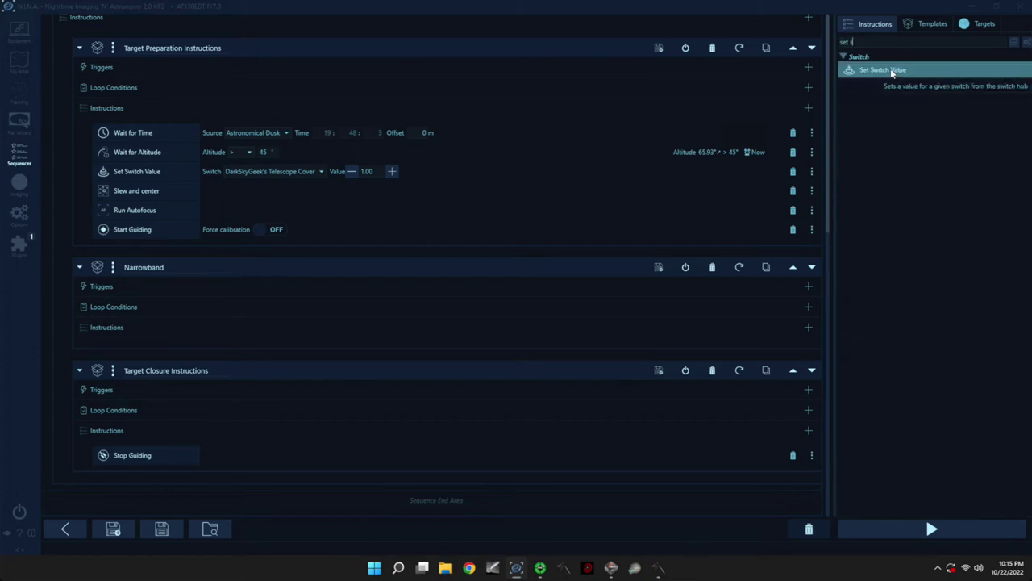
{"action": "left_click_drag", "start_coordinate": [879, 70], "coordinate": [774, 160]}
{"action": "left_click_drag", "start_coordinate": [461, 312], "coordinate": [297, 459]}
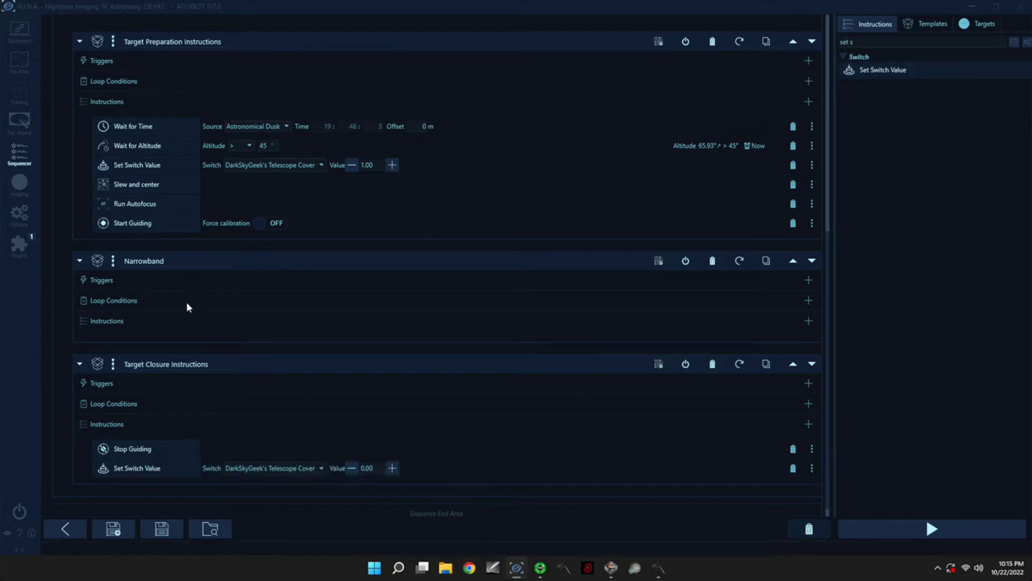
{"action": "scroll", "coordinate": [186, 302], "scroll_direction": "down", "scroll_amount": 1}
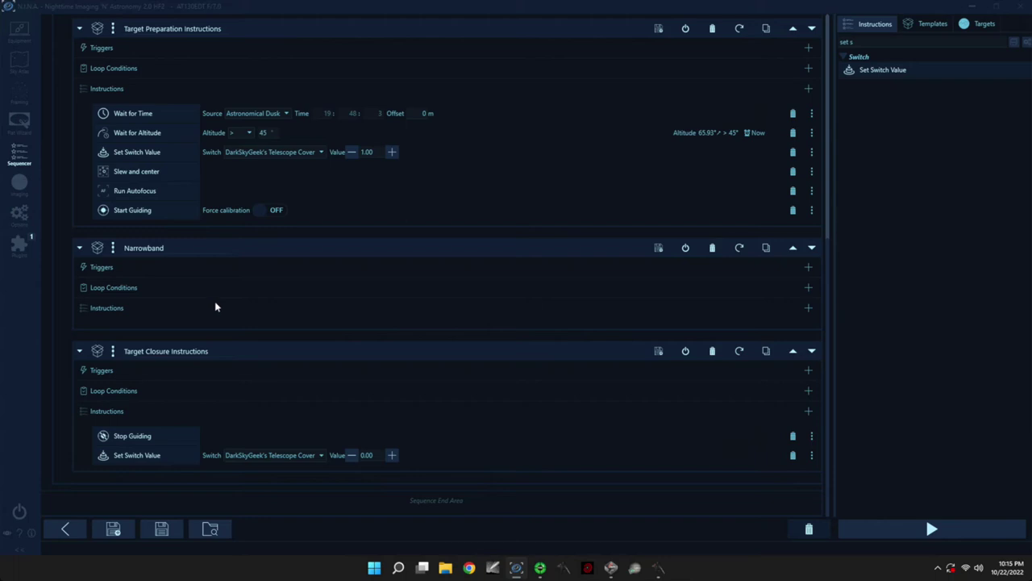
{"action": "left_click_drag", "start_coordinate": [857, 40], "coordinate": [824, 46]}
- Add a Smart Exposure of 24 × 300 s using the Ha filter to Narrowband
{"action": "type", "text": "smart ex"}
{"action": "left_click_drag", "start_coordinate": [884, 72], "coordinate": [396, 316]}
{"action": "left_click", "coordinate": [230, 314]}
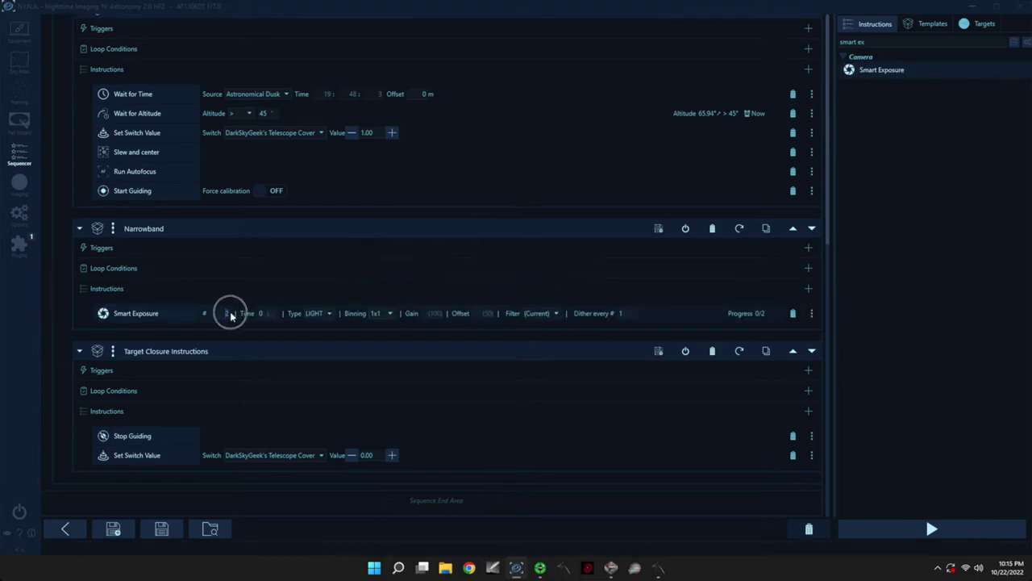
{"action": "type", "text": "4"}
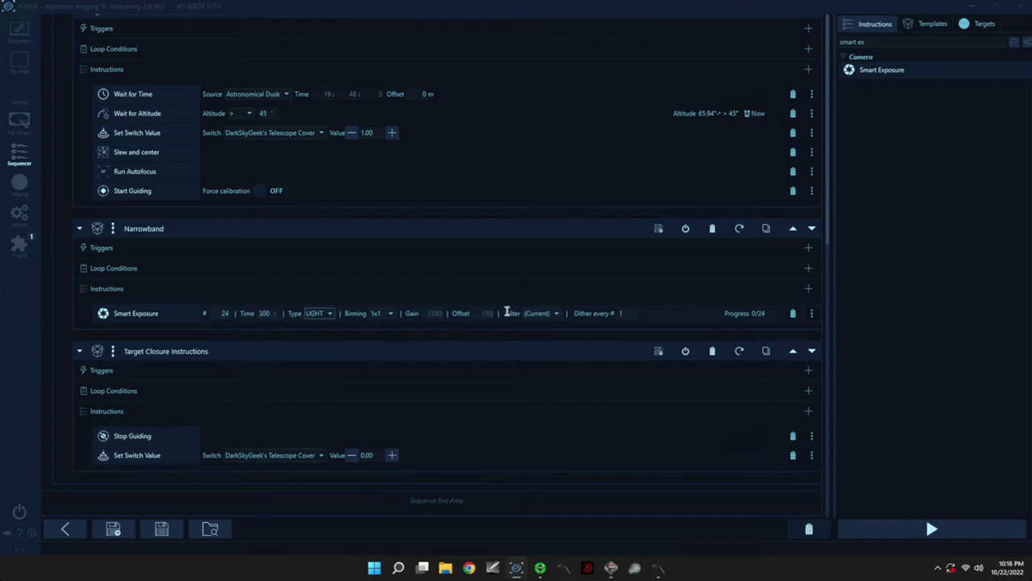
{"action": "left_click", "coordinate": [546, 313]}
{"action": "left_click", "coordinate": [544, 370]}
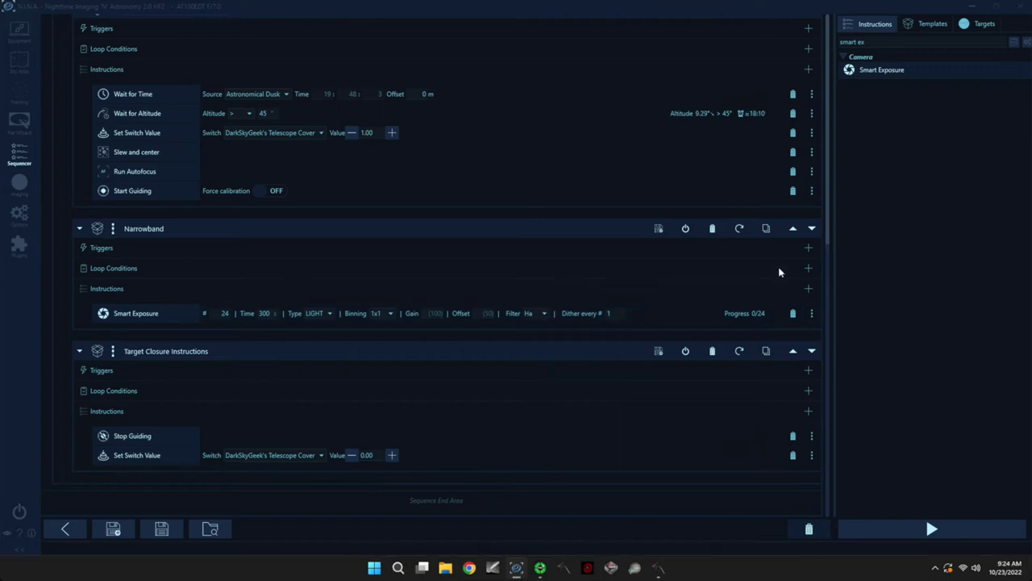
- Duplicate the Ha exposure twice and set the copies' filters to OIII and SII
{"action": "left_click", "coordinate": [811, 313]}
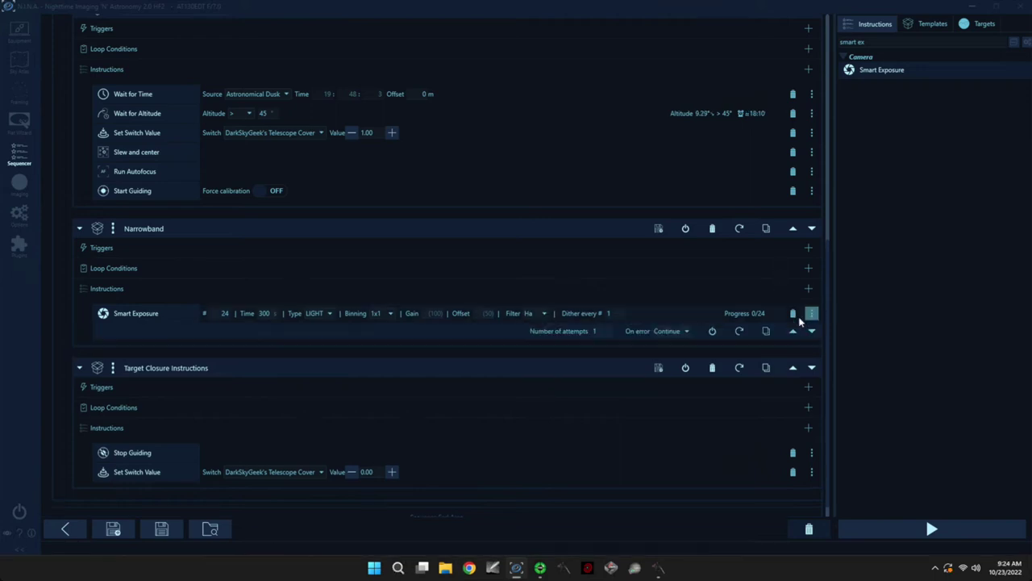
{"action": "left_click", "coordinate": [767, 331]}
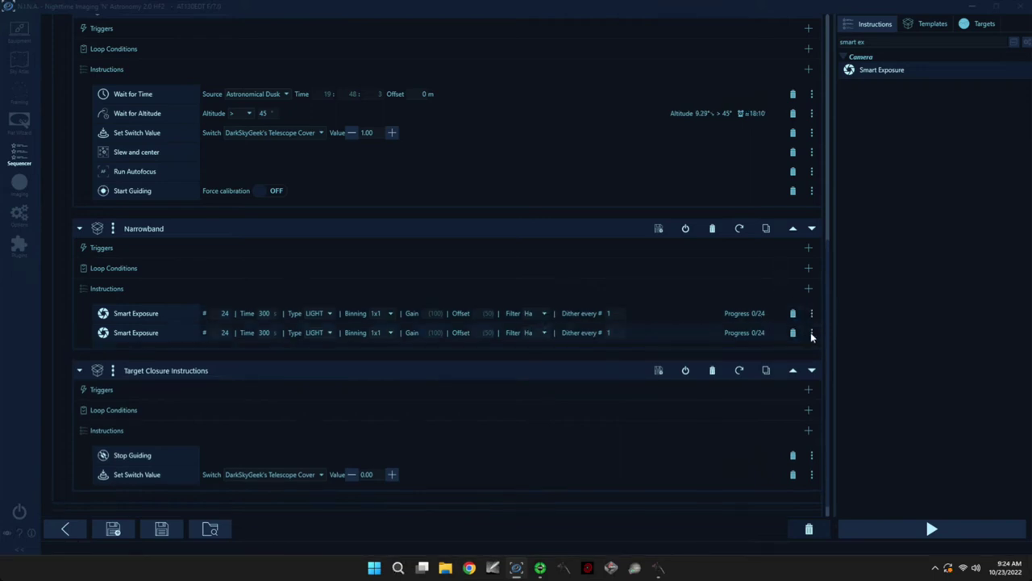
{"action": "left_click", "coordinate": [767, 350]}
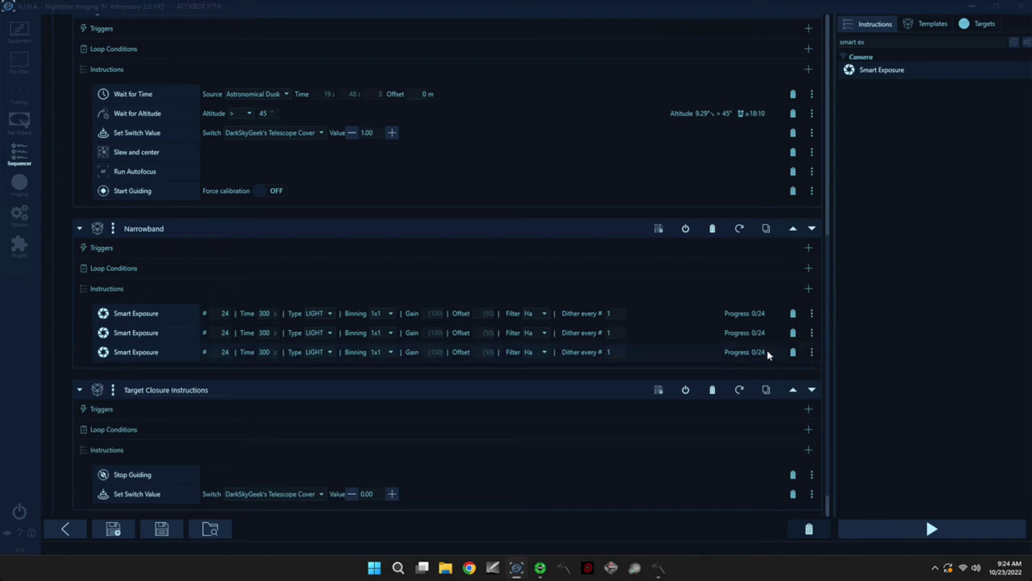
{"action": "left_click", "coordinate": [544, 333]}
{"action": "left_click", "coordinate": [543, 398]}
{"action": "left_click", "coordinate": [544, 351]}
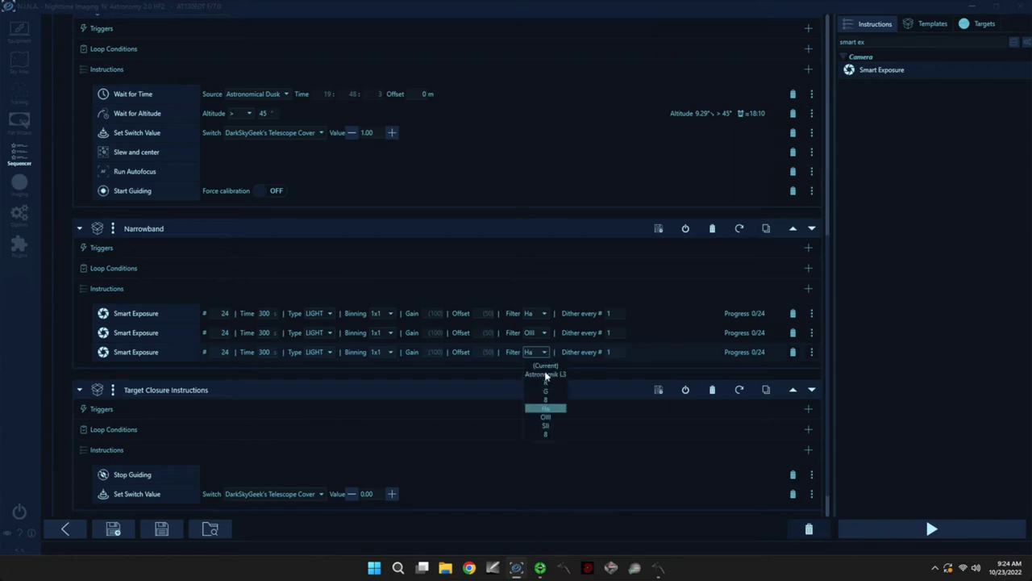
{"action": "left_click", "coordinate": [546, 425]}
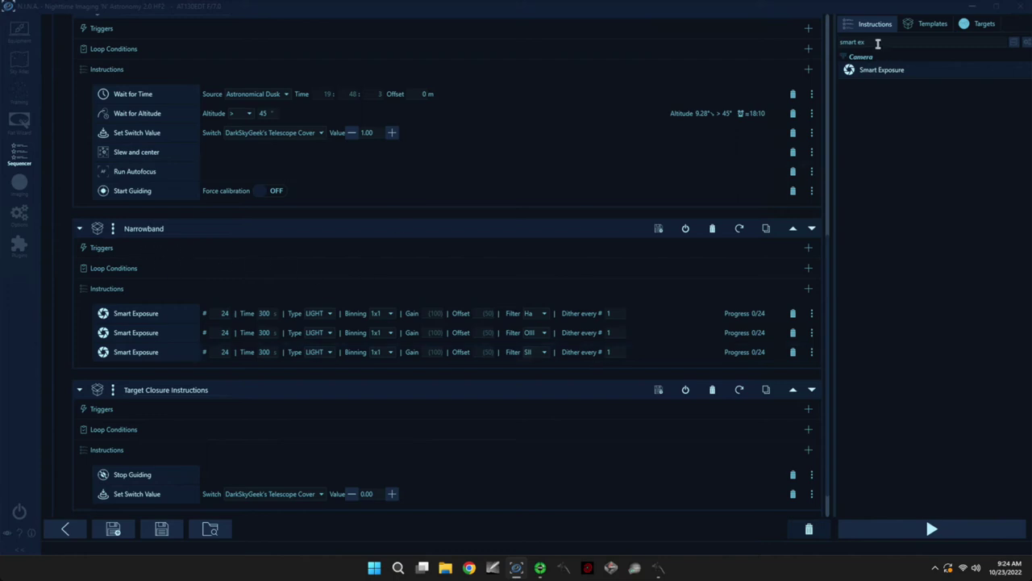
{"action": "left_click_drag", "start_coordinate": [877, 44], "coordinate": [825, 42]}
{"action": "type", "text": "af"}
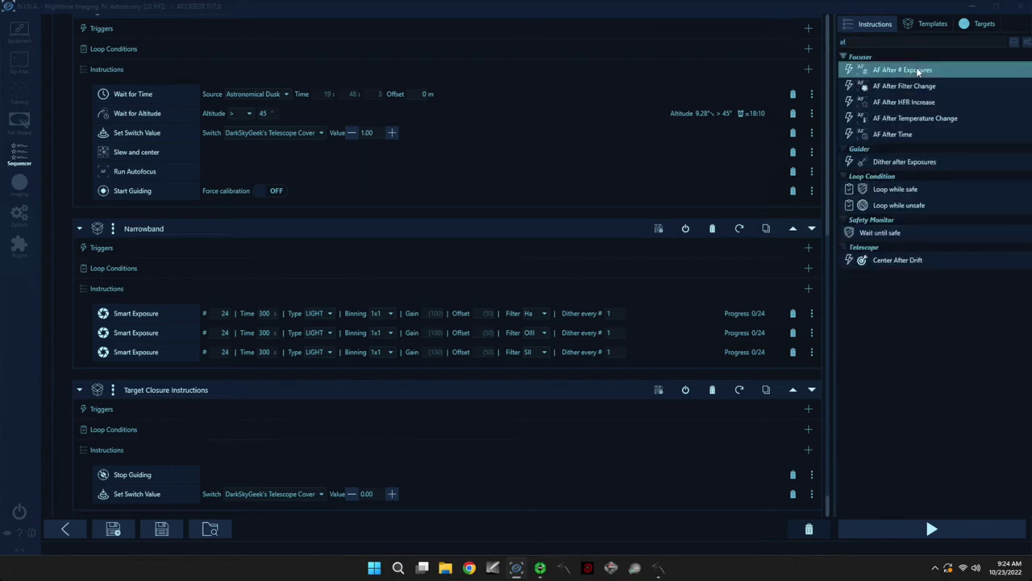
{"action": "left_click_drag", "start_coordinate": [910, 102], "coordinate": [408, 250]}
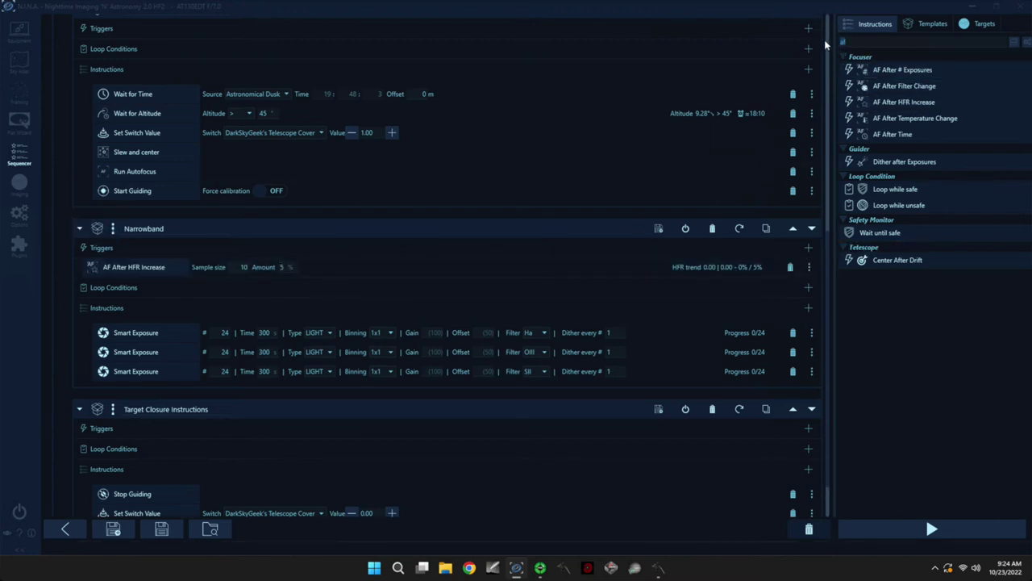
{"action": "key", "text": "BackSpace"}
{"action": "type", "text": "meri"}
{"action": "left_click_drag", "start_coordinate": [862, 69], "coordinate": [329, 255]}
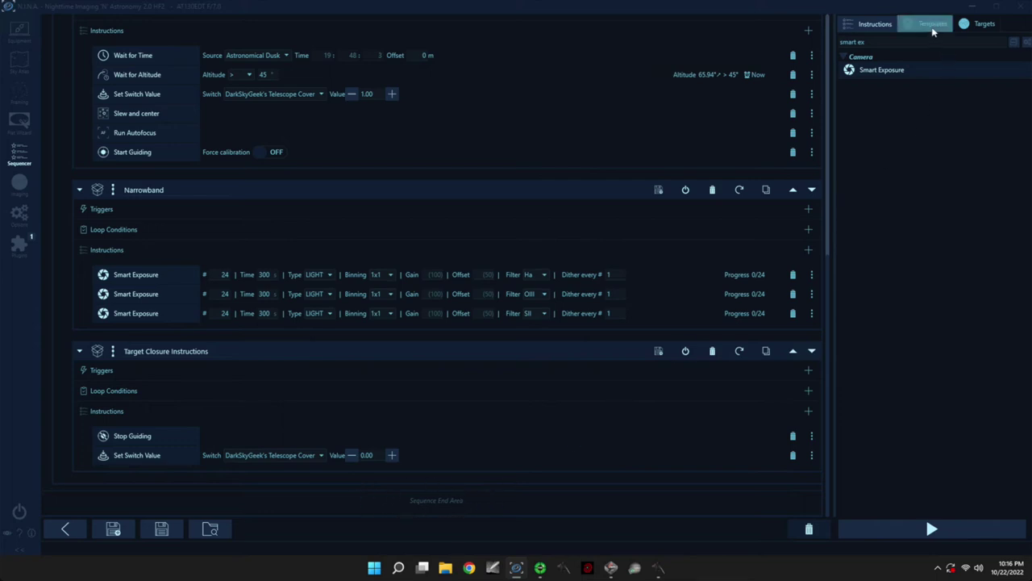
- Add a Parallel Instruction Set to the Sequence End Area
{"action": "left_click", "coordinate": [879, 41]}
{"action": "key", "text": "BackSpace"}
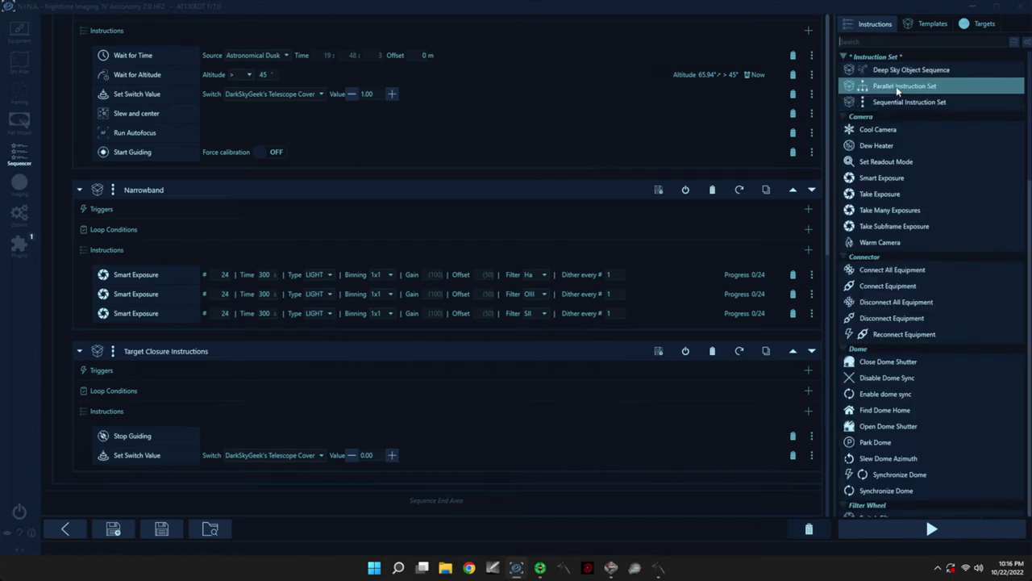
{"action": "left_click_drag", "start_coordinate": [897, 92], "coordinate": [469, 501]}
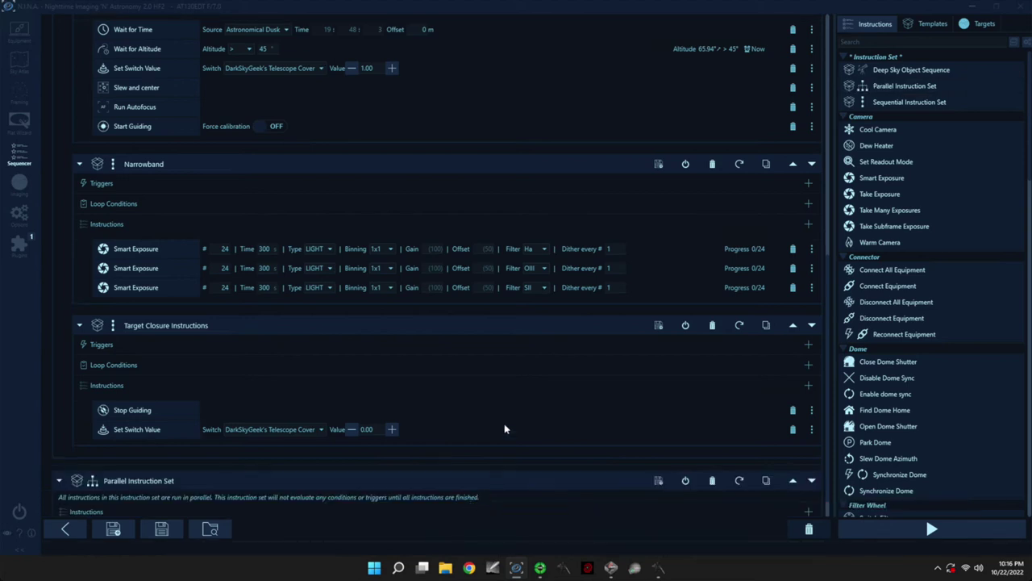
{"action": "scroll", "coordinate": [504, 423], "scroll_direction": "down", "scroll_amount": 1}
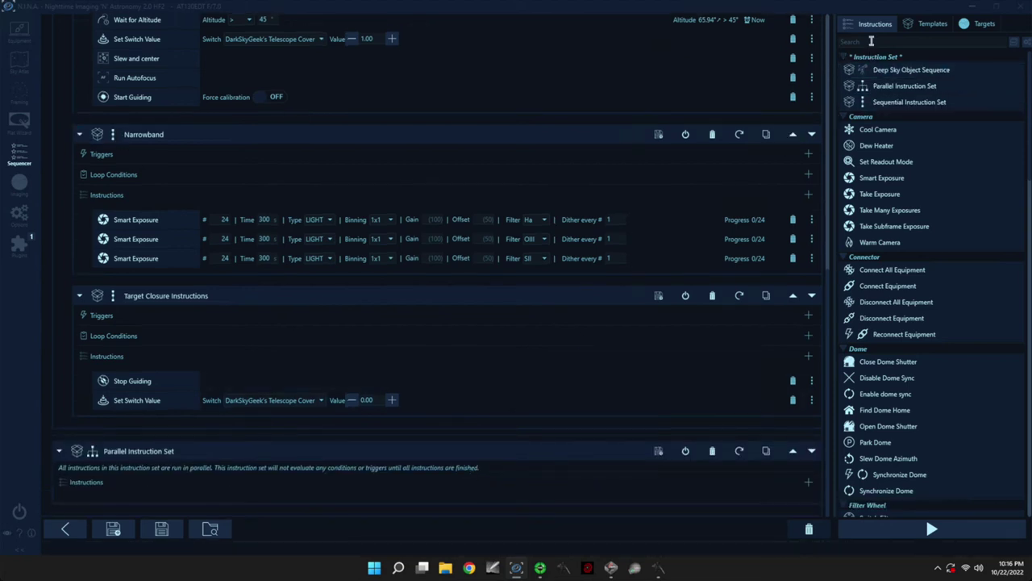
- Add Park Scope and Warm Camera instructions inside the parallel set
{"action": "left_click", "coordinate": [841, 41]}
{"action": "type", "text": "park"}
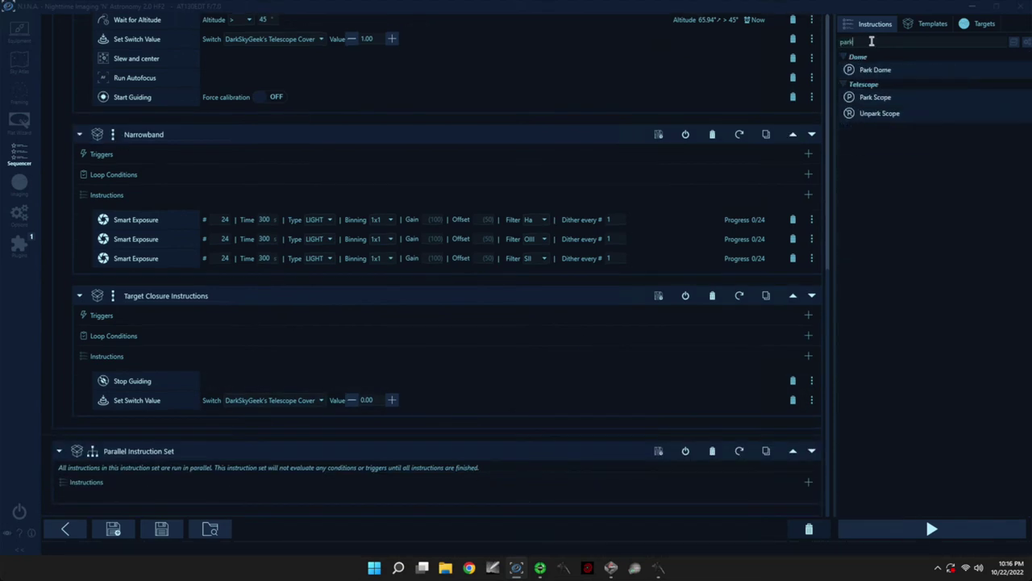
{"action": "left_click_drag", "start_coordinate": [861, 103], "coordinate": [366, 492]}
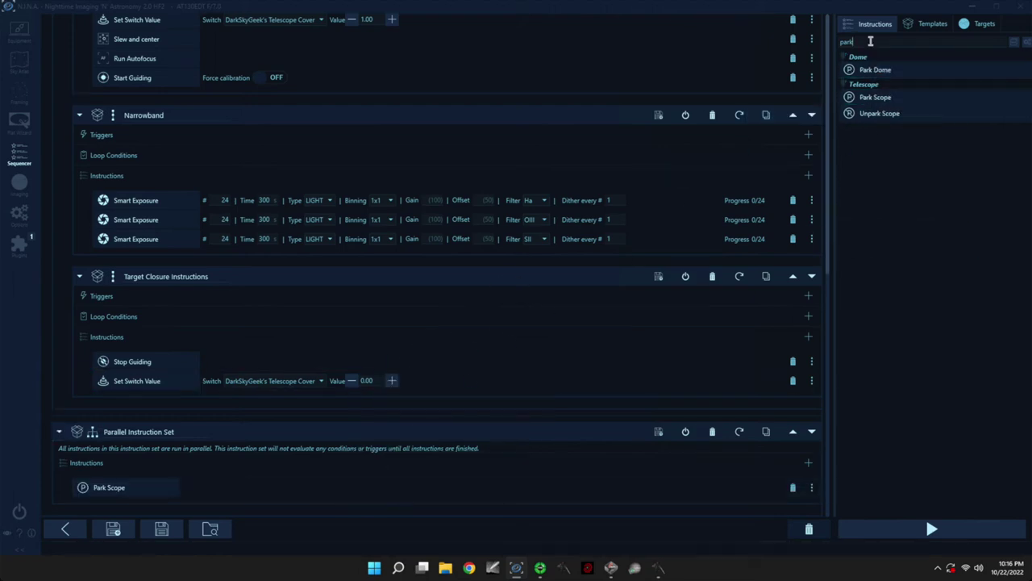
{"action": "left_click_drag", "start_coordinate": [869, 41], "coordinate": [819, 46]}
{"action": "type", "text": "warm"}
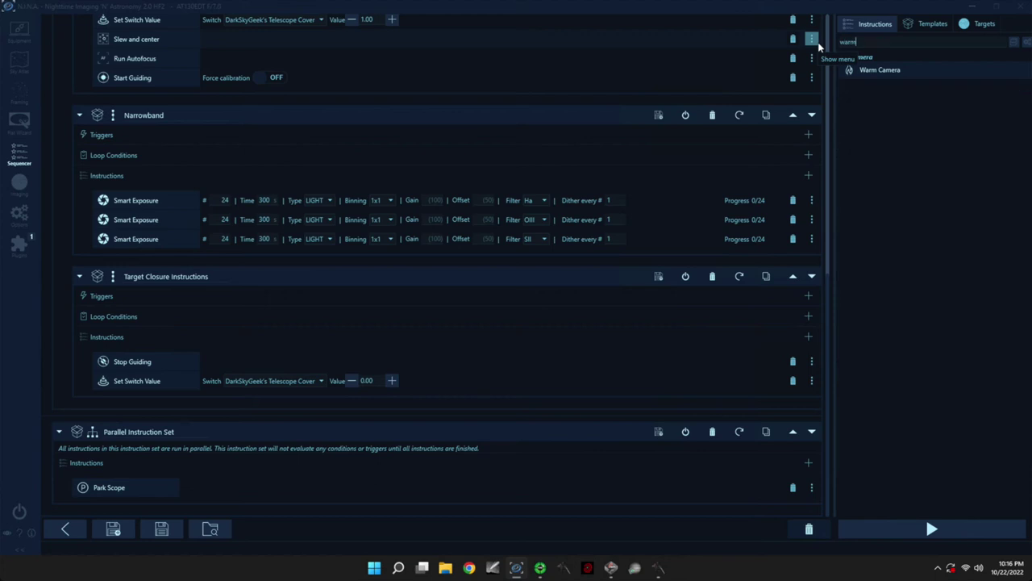
{"action": "left_click_drag", "start_coordinate": [867, 71], "coordinate": [240, 499]}
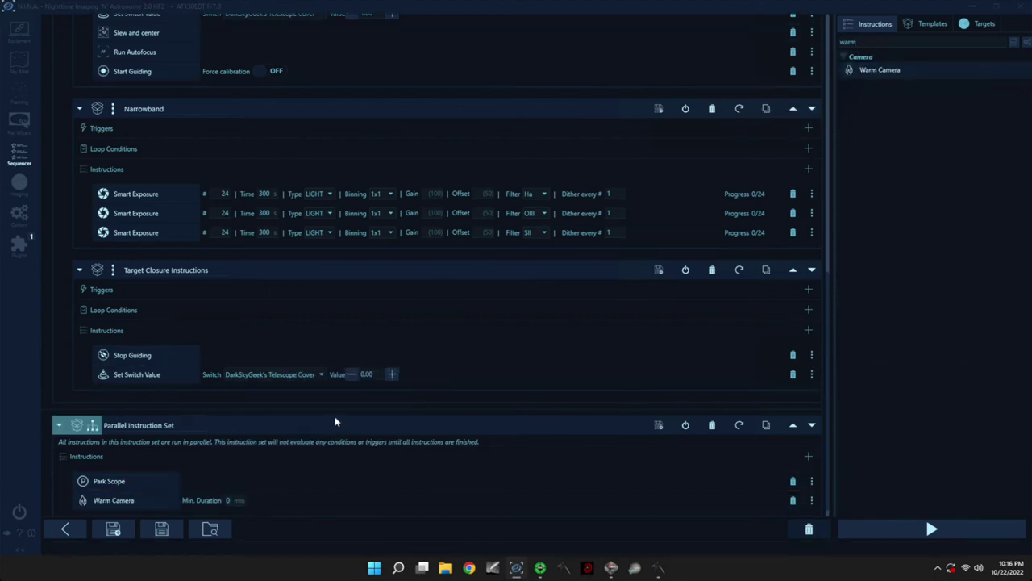
- Add a Move Focuser instruction to the parallel set with position 200
{"action": "left_click_drag", "start_coordinate": [867, 39], "coordinate": [830, 39]}
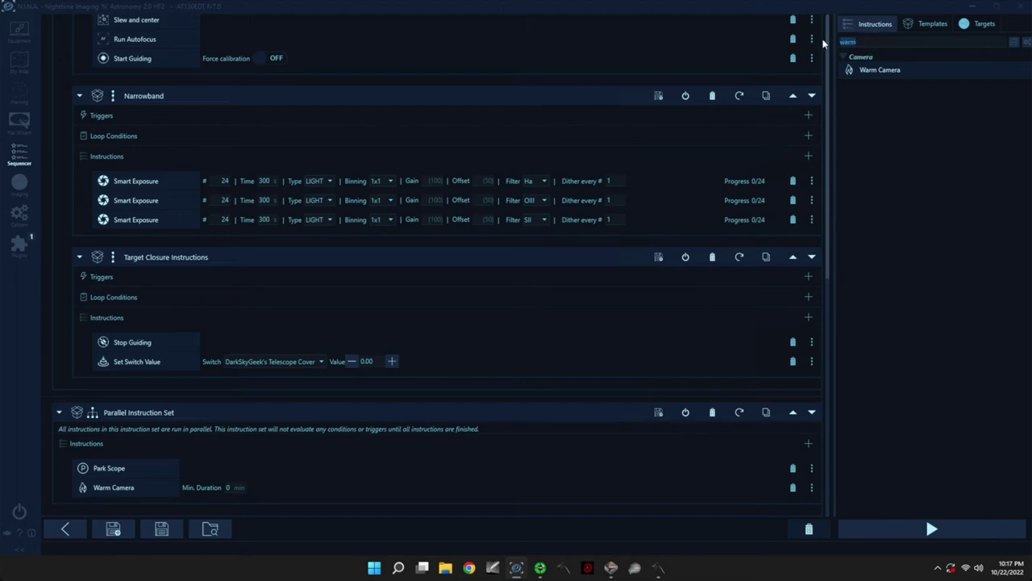
{"action": "type", "text": "foc"}
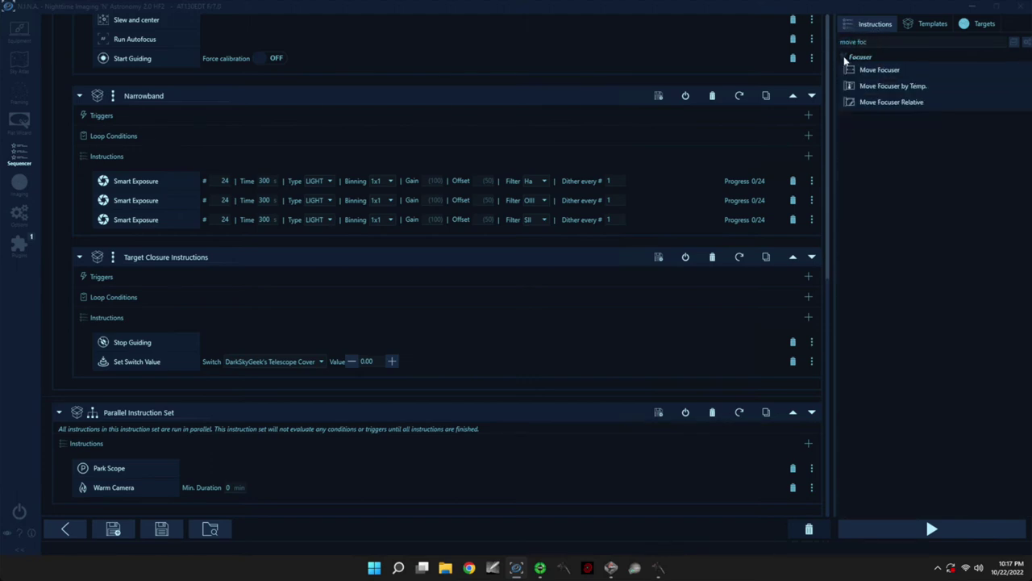
{"action": "left_click_drag", "start_coordinate": [857, 69], "coordinate": [329, 494]}
{"action": "left_click", "coordinate": [214, 487]}
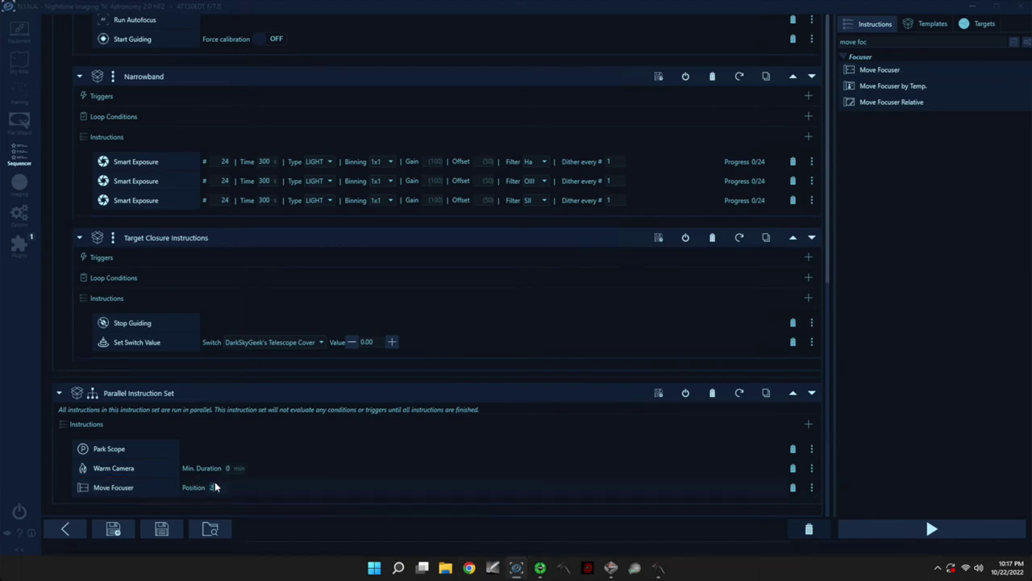
{"action": "type", "text": "200"}
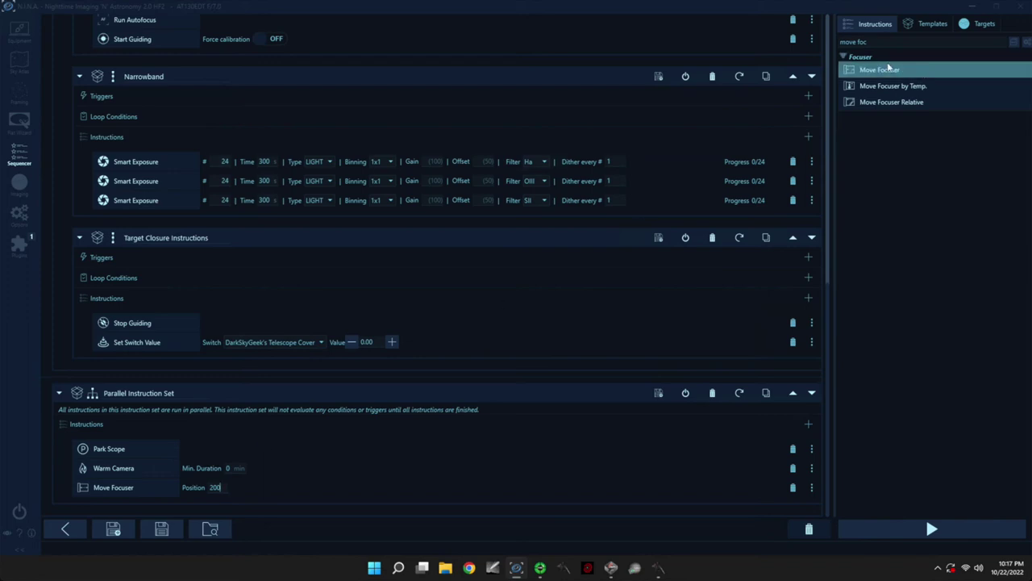
- Add a Switch Filter instruction below Move Focuser set to Astronomik L3
{"action": "left_click", "coordinate": [836, 44]}
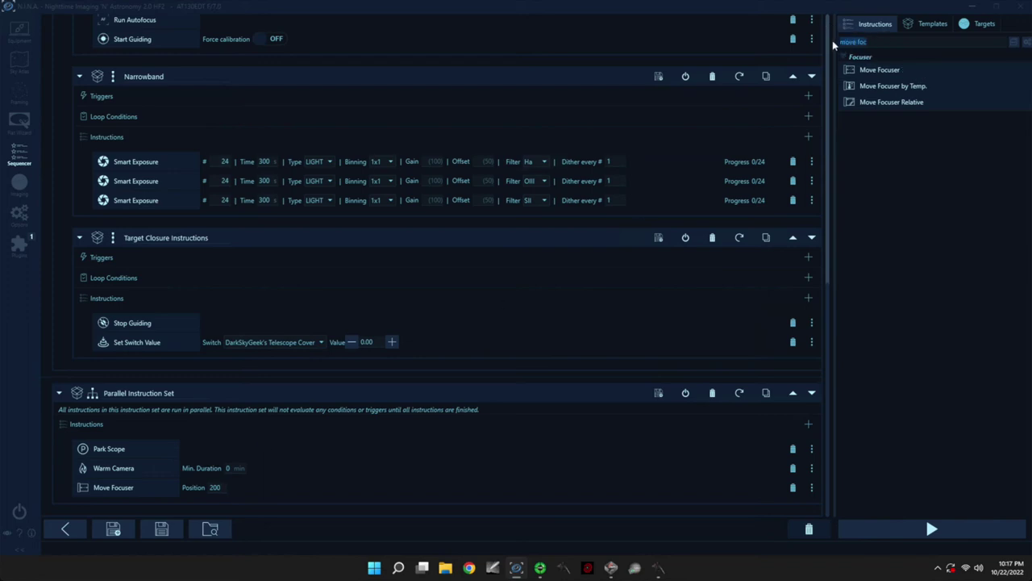
{"action": "key", "text": "BackSpace"}
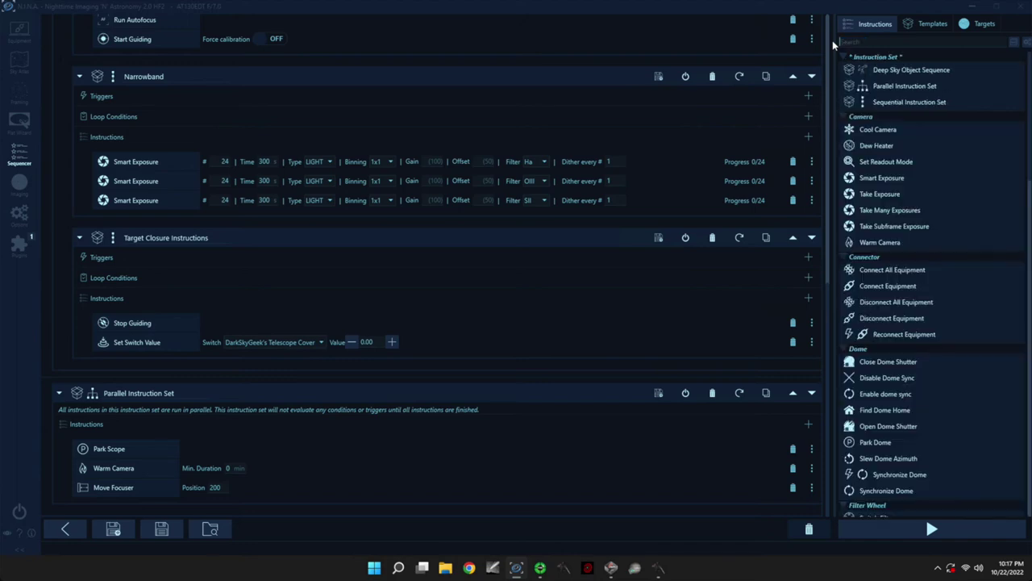
{"action": "type", "text": "switch"}
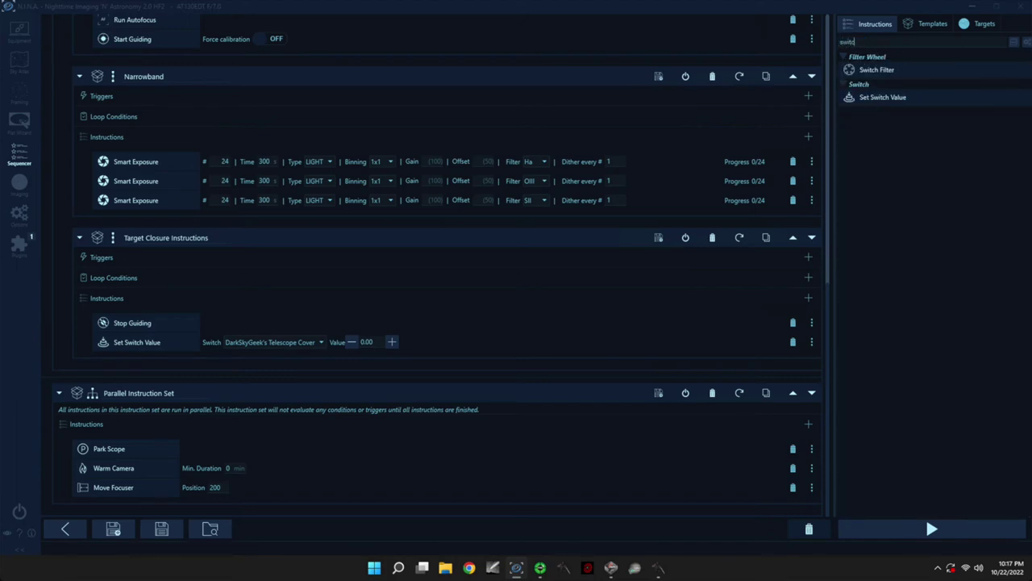
{"action": "left_click_drag", "start_coordinate": [876, 69], "coordinate": [281, 495]}
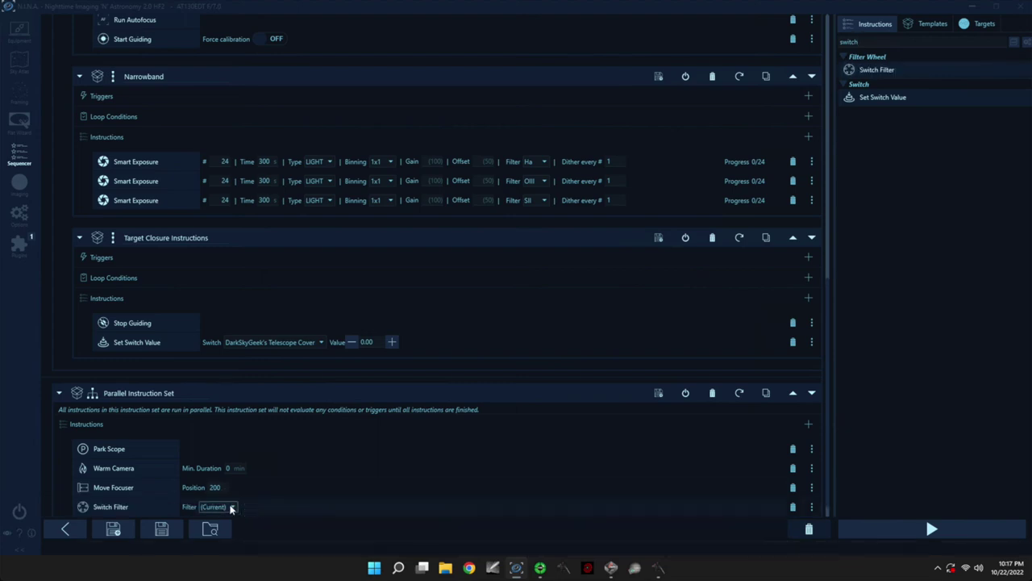
{"action": "left_click", "coordinate": [231, 506]}
{"action": "left_click", "coordinate": [221, 433]}
{"action": "scroll", "coordinate": [247, 425], "scroll_direction": "down", "scroll_amount": 1}
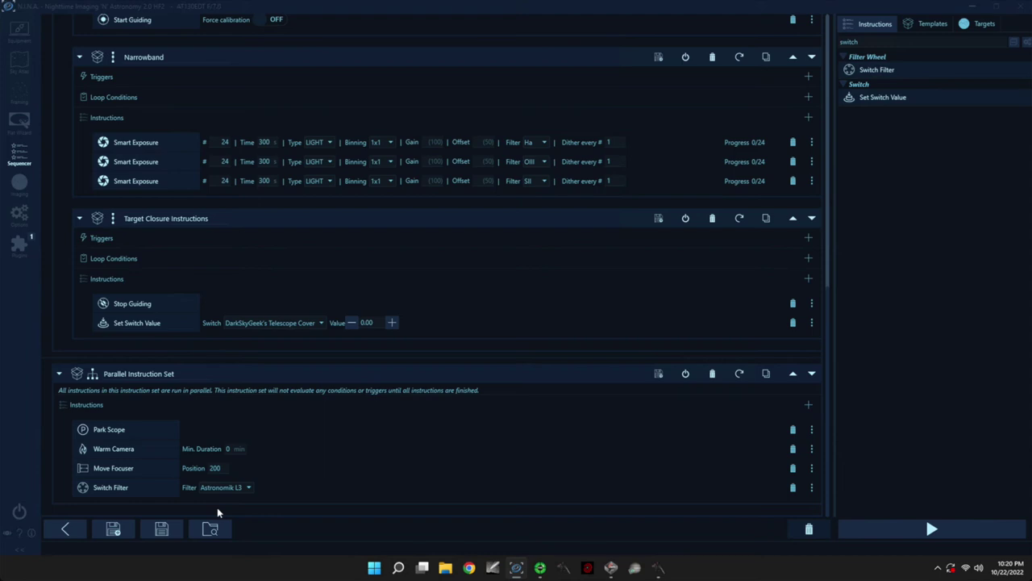